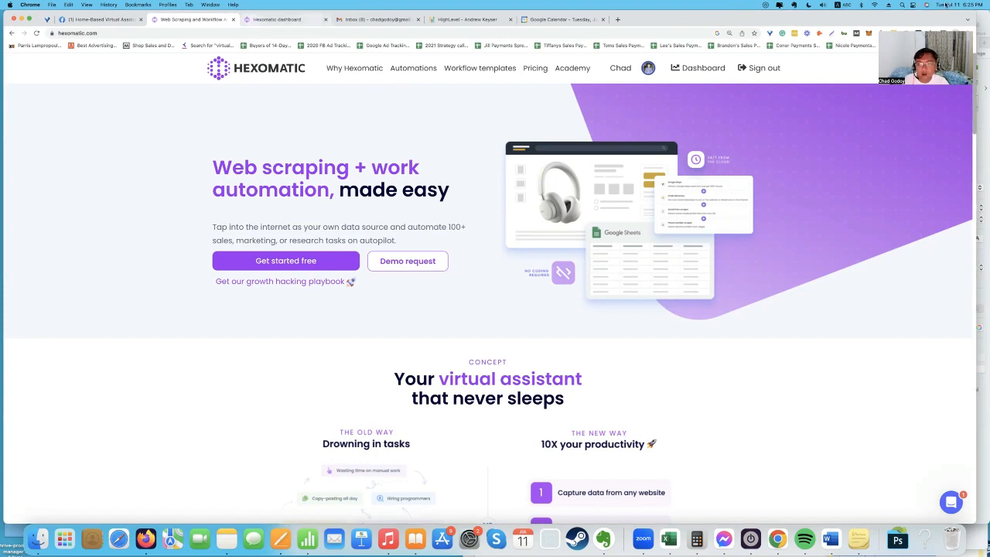
Switch to the Hexomatic dashboard, show all workflow templates and open the "Scrape Google search to a spreadsheet" template.
click(278, 19)
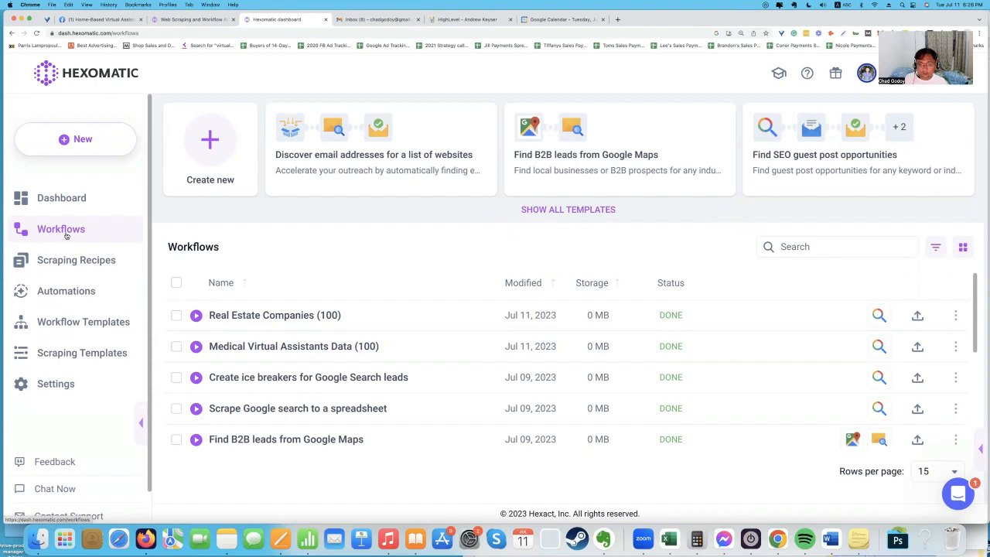
click(563, 209)
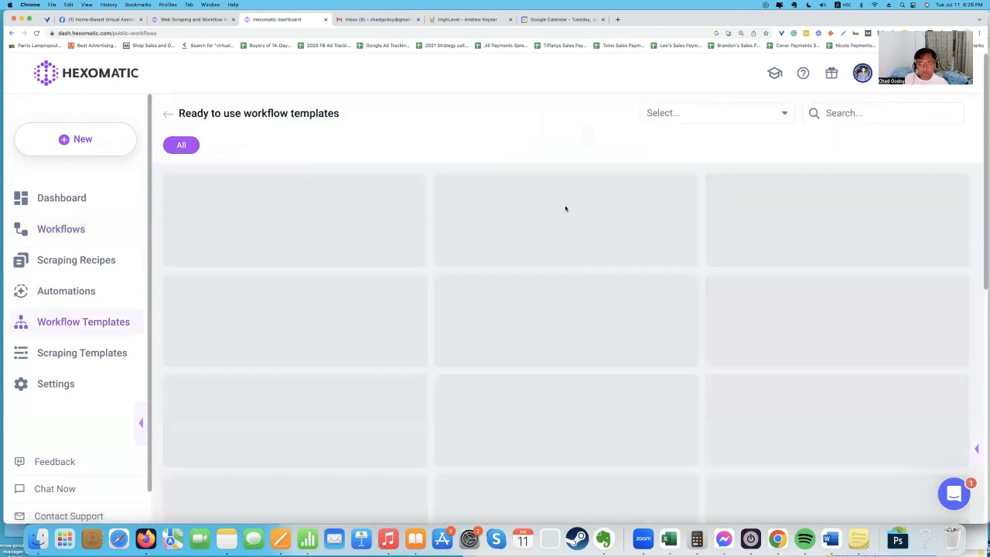
scroll(567, 209, down, 4)
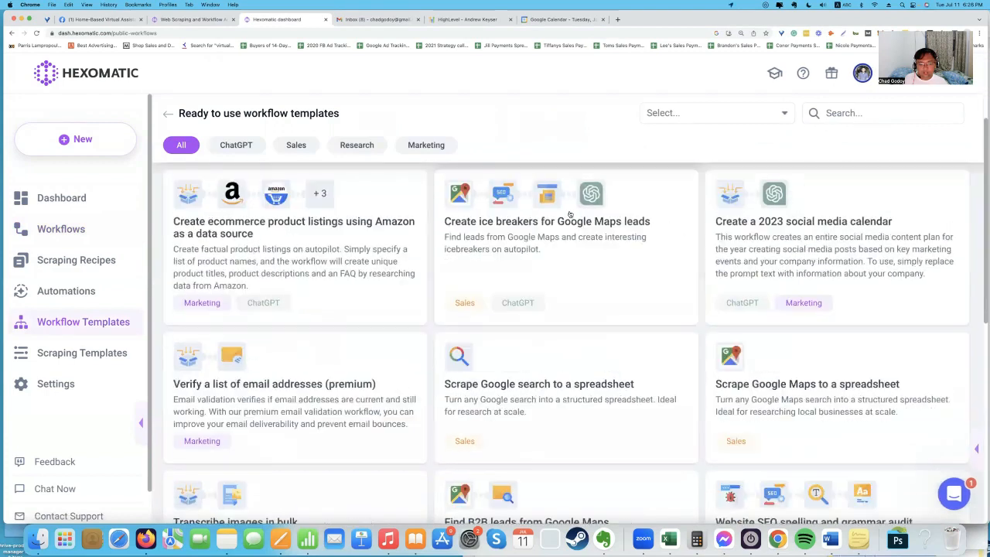
scroll(570, 212, down, 2)
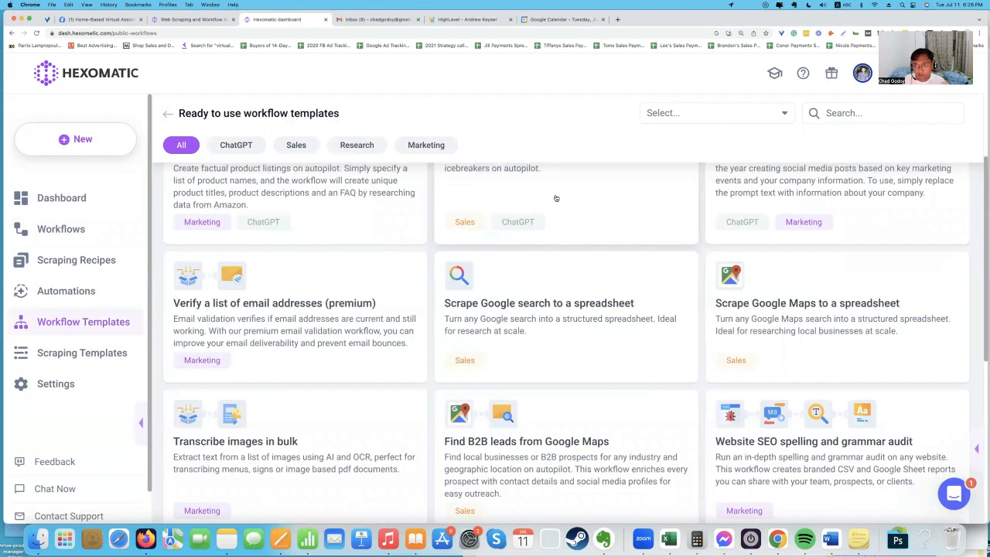
scroll(550, 201, down, 2)
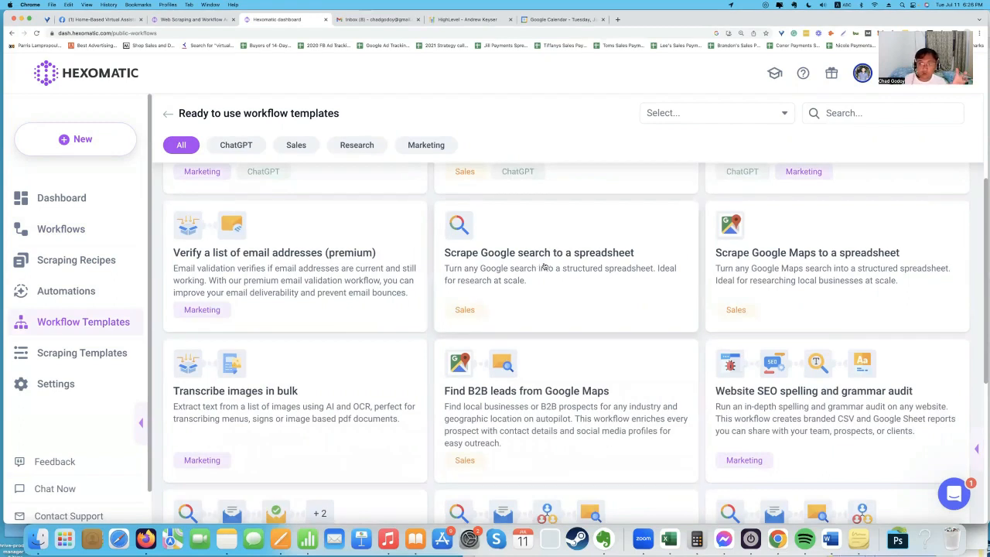
scroll(543, 264, down, 1)
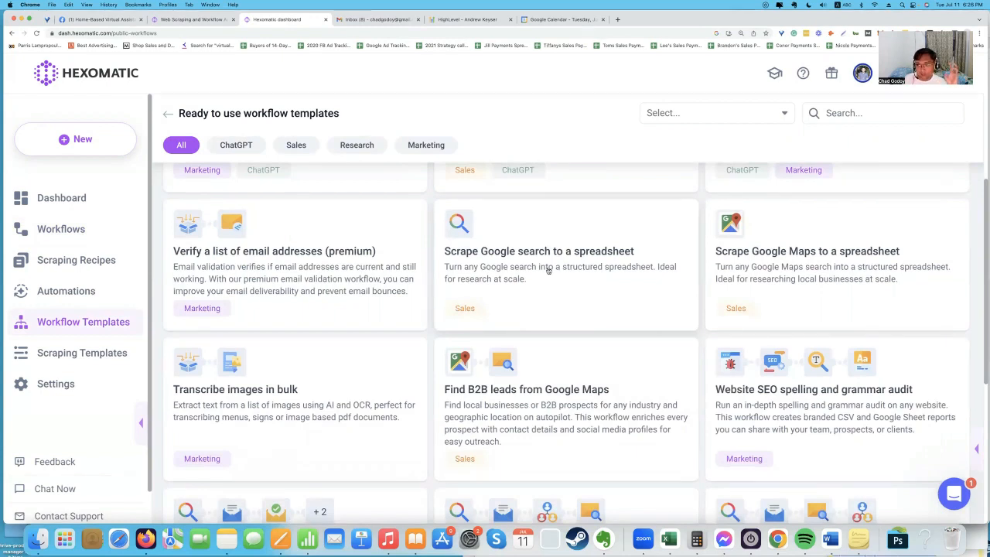
scroll(551, 269, up, 1)
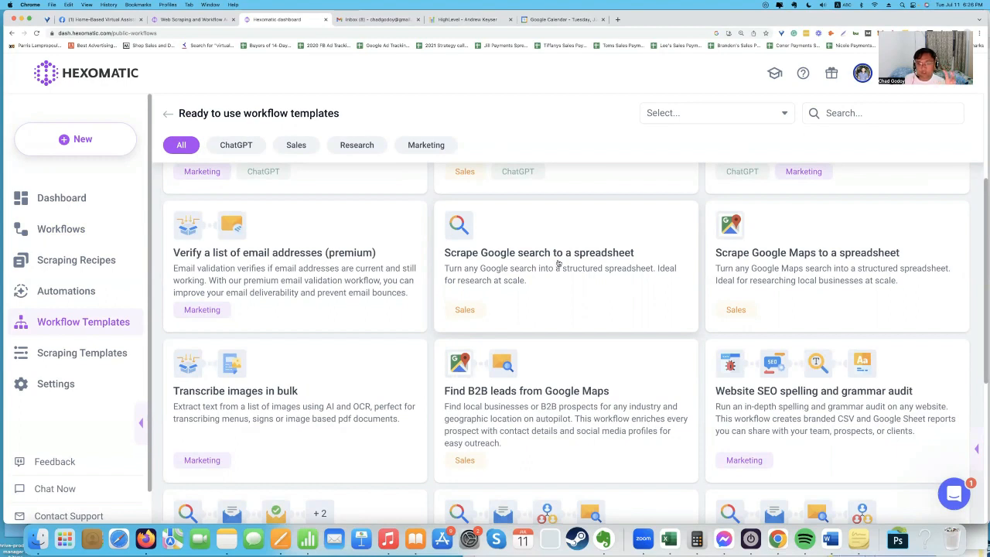
click(557, 263)
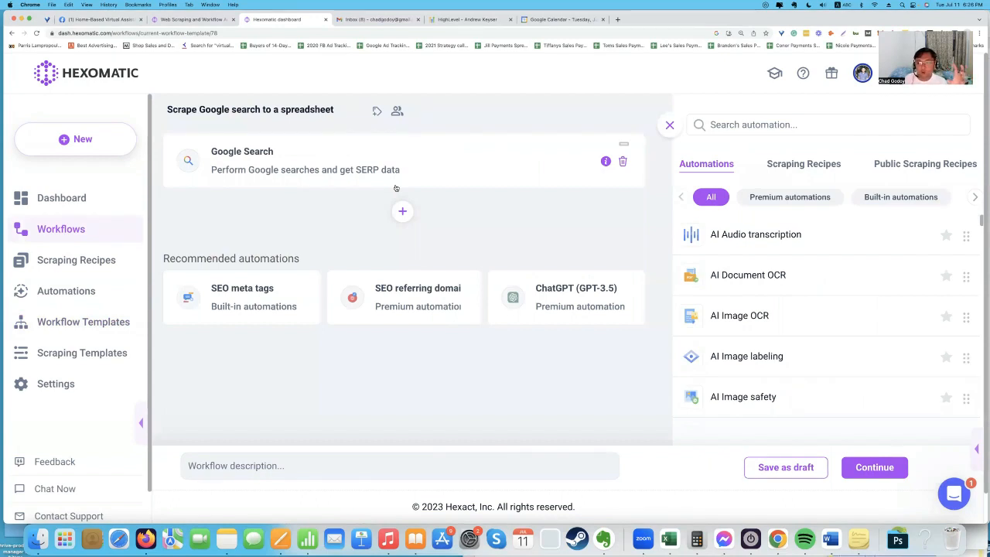
Expand the Google Search automation and replace its keyword with "Apply as a Medical Virtual Assistant".
click(402, 168)
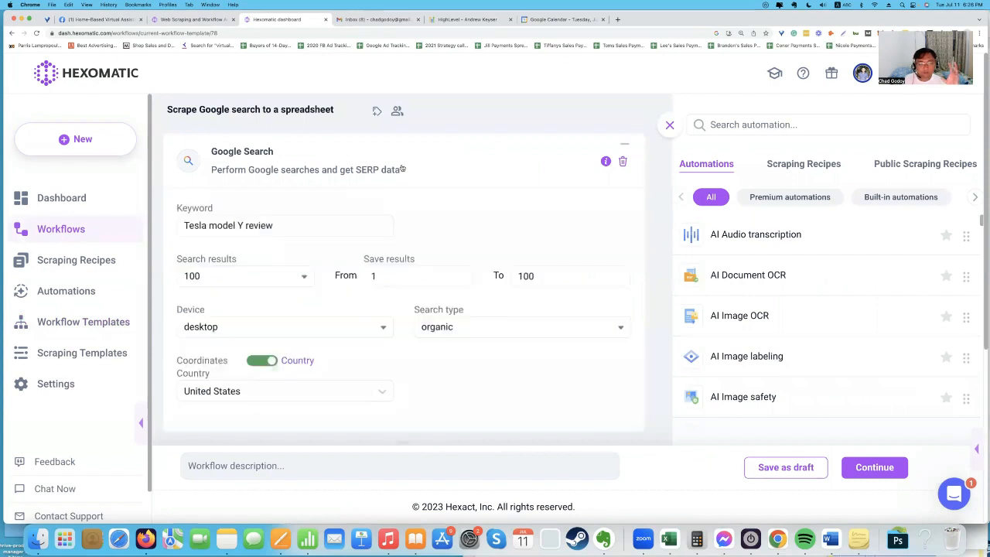
triple_click(297, 219)
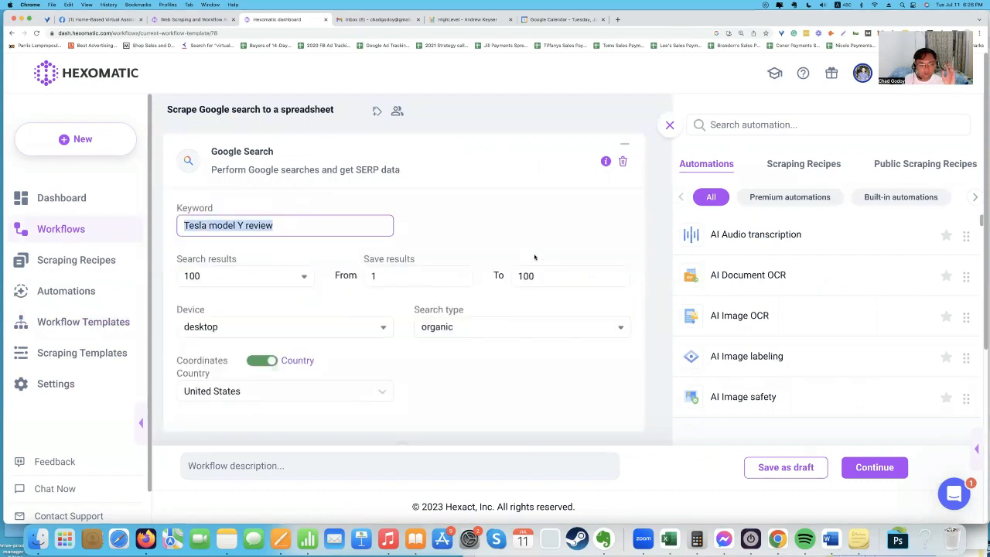
text(Apply as a )
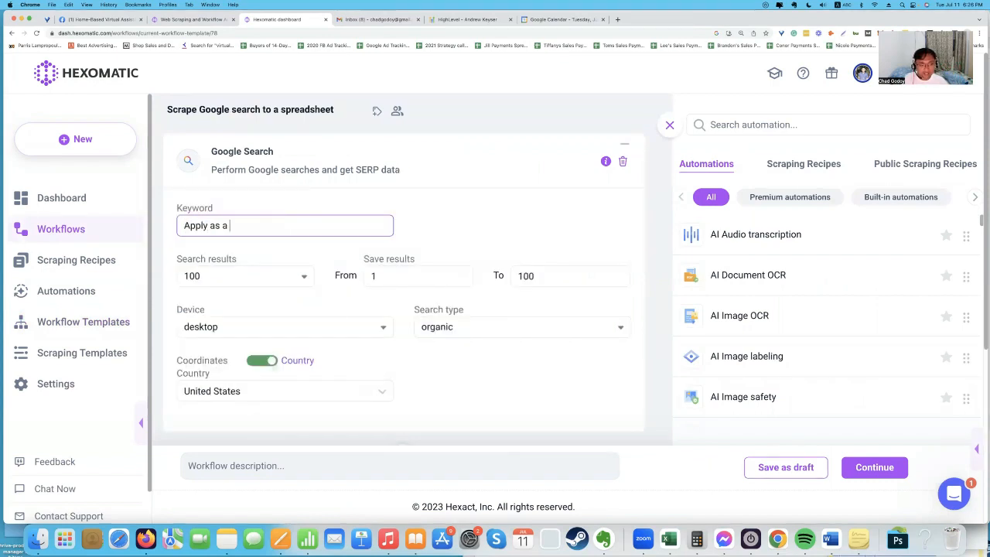
text(Medical Virtual Assistant)
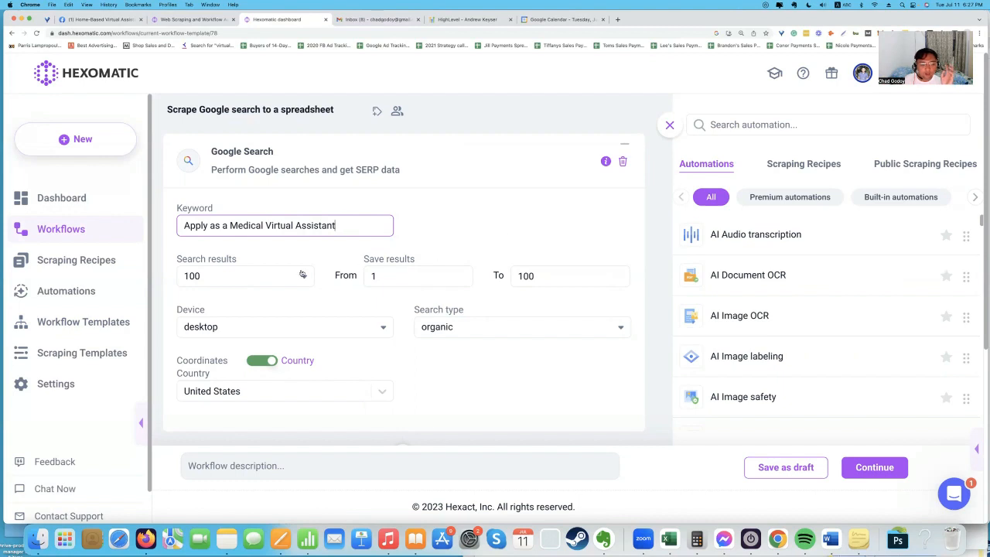
click(318, 254)
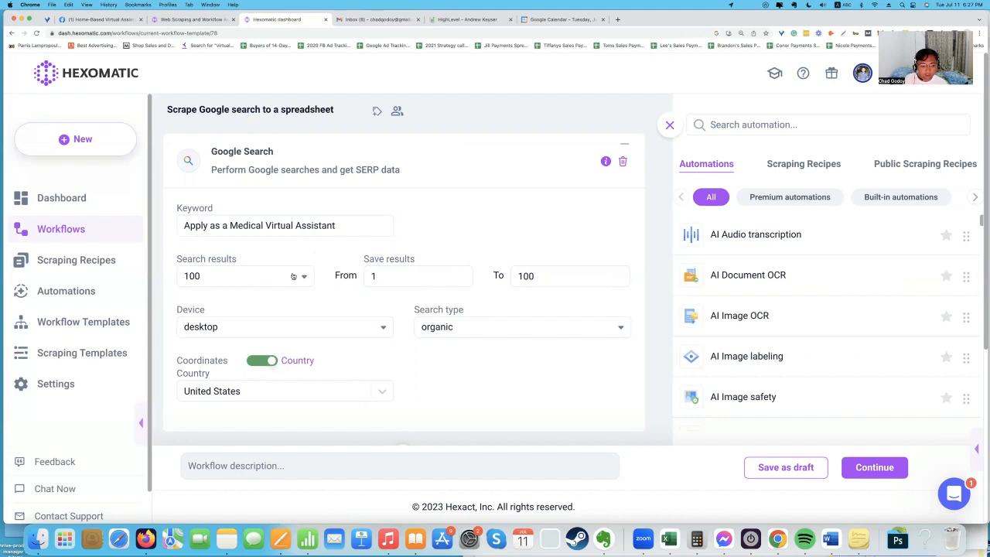
click(393, 275)
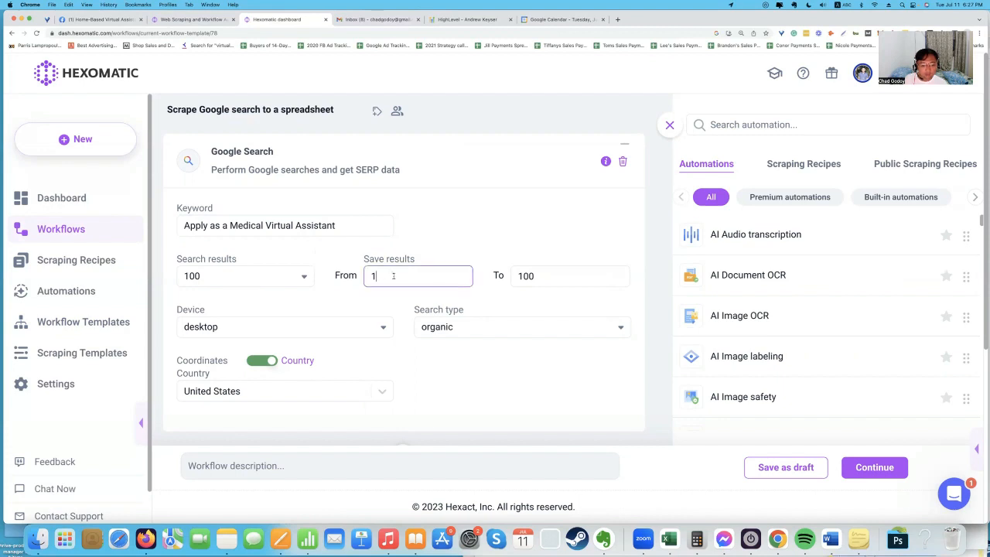
double_click(559, 274)
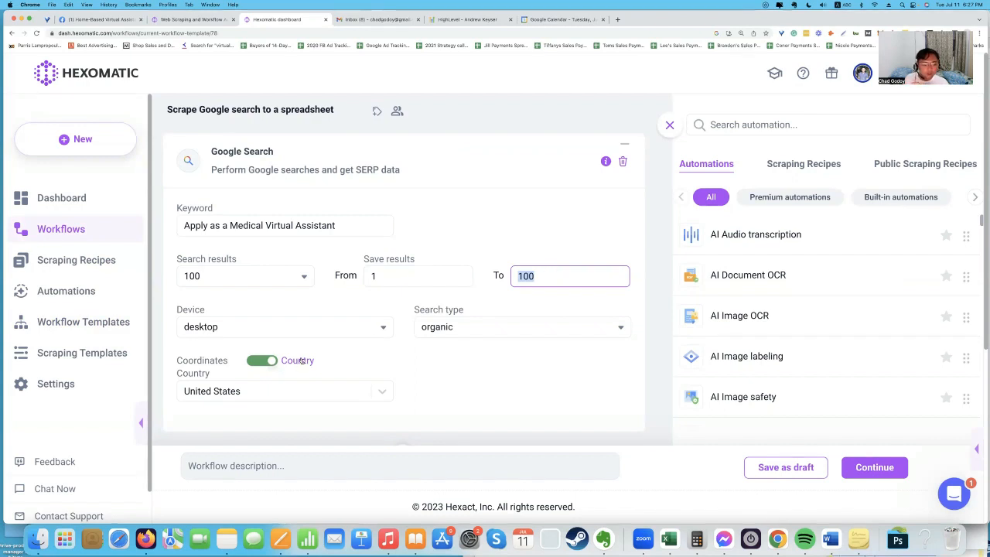
Set the Google Search automation's country to Philippines.
scroll(289, 356, down, 1)
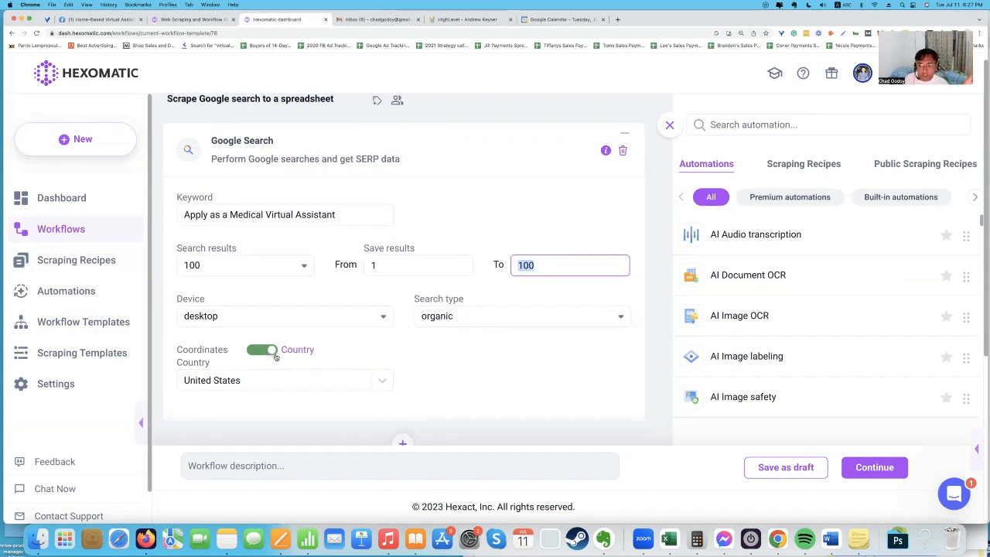
scroll(280, 373, down, 2)
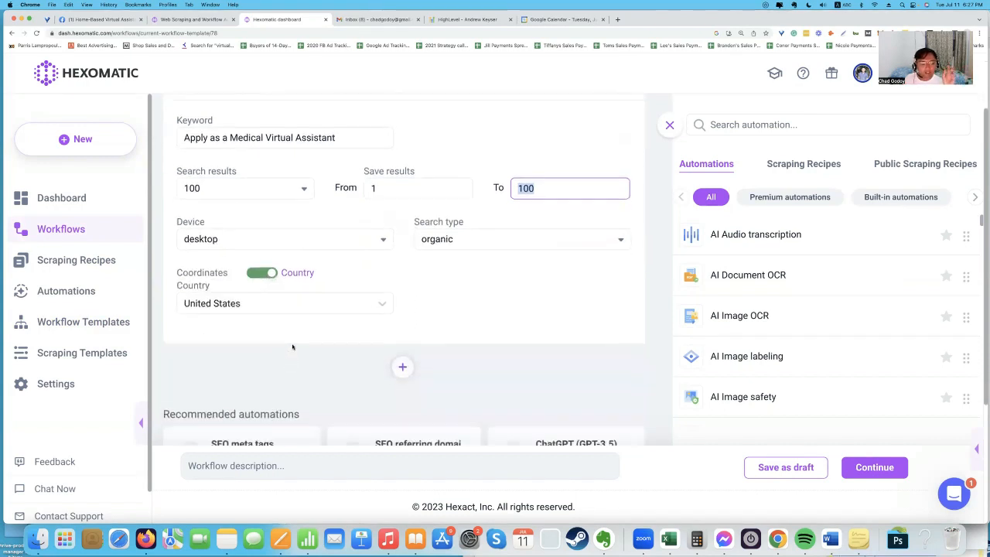
click(324, 304)
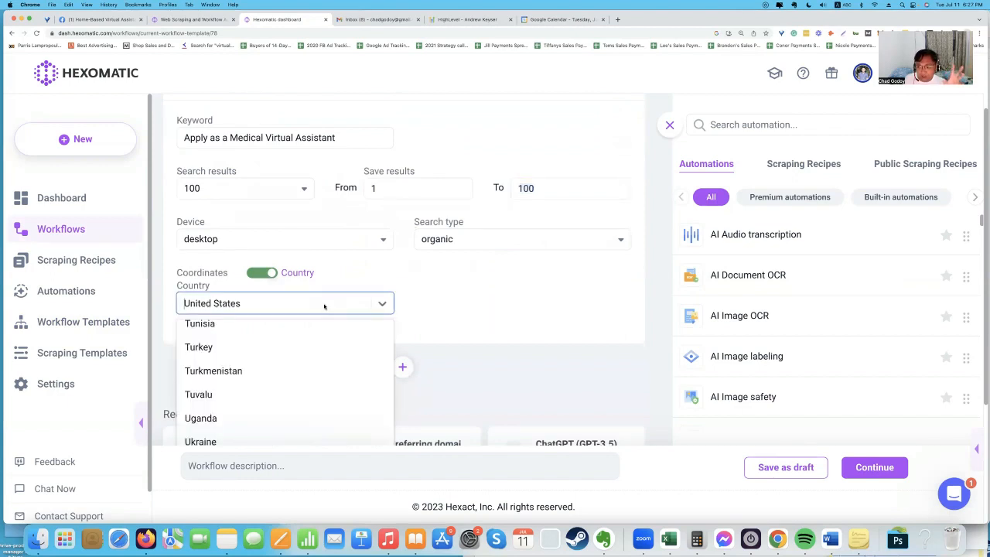
scroll(317, 329, up, 1)
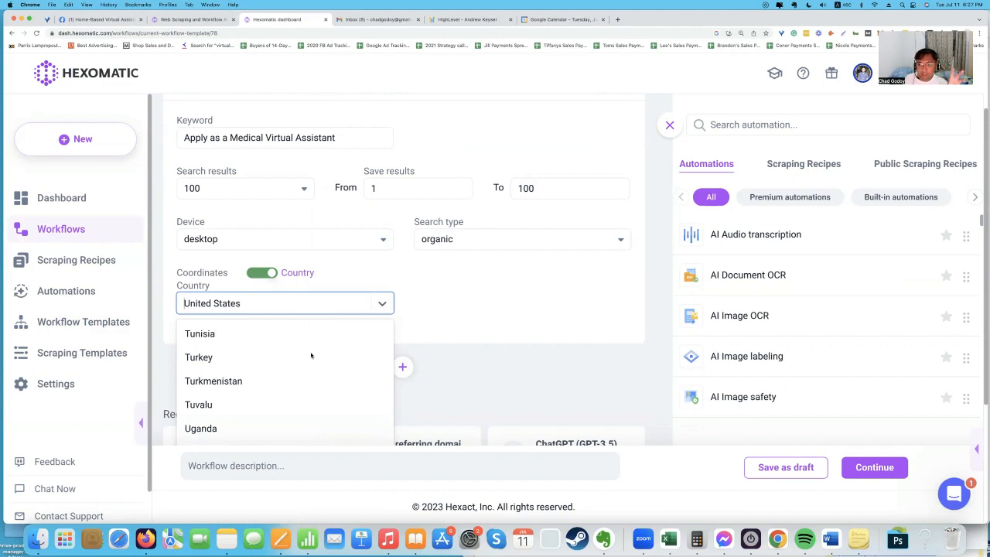
scroll(310, 356, down, 1)
scroll(312, 355, down, 5)
scroll(314, 354, up, 5)
scroll(317, 358, up, 10)
scroll(319, 356, up, 10)
scroll(316, 340, down, 2)
click(234, 410)
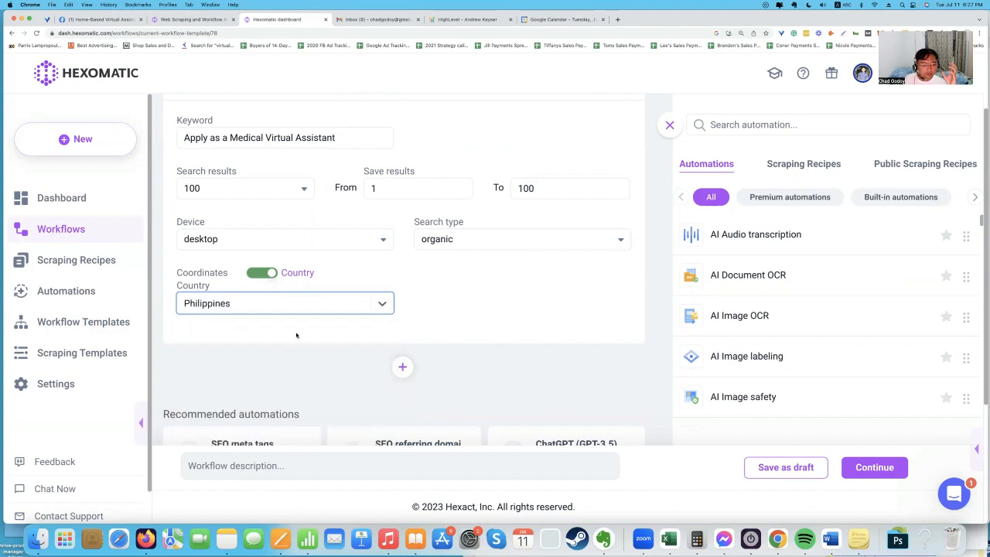
Review the Google Search automation's keyword, result range and search type, and the recommended automations.
scroll(325, 321, up, 3)
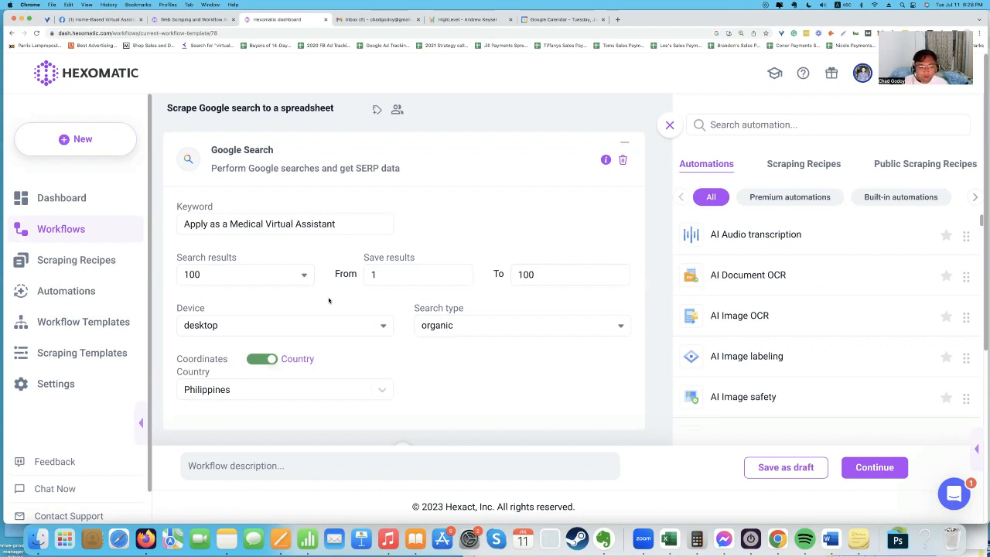
scroll(335, 299, up, 1)
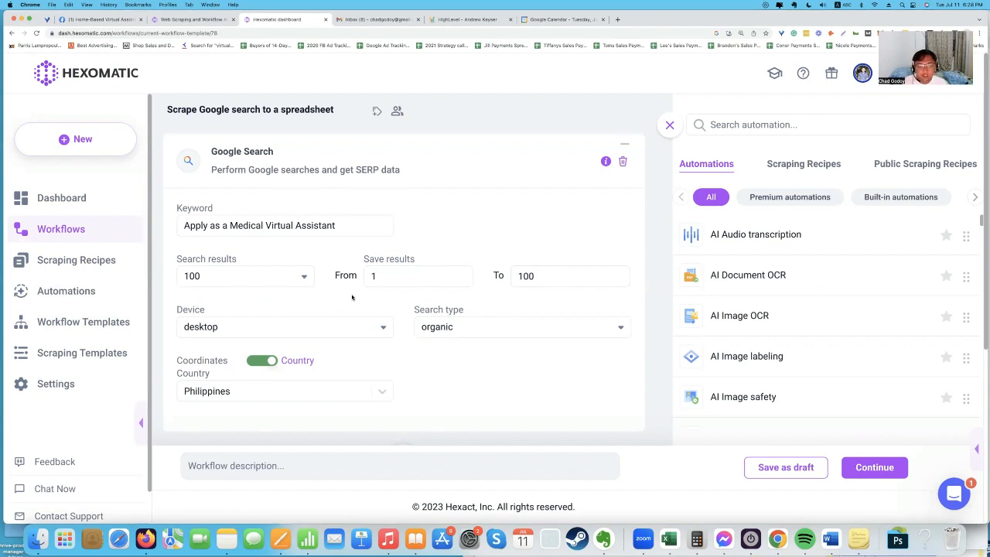
click(207, 226)
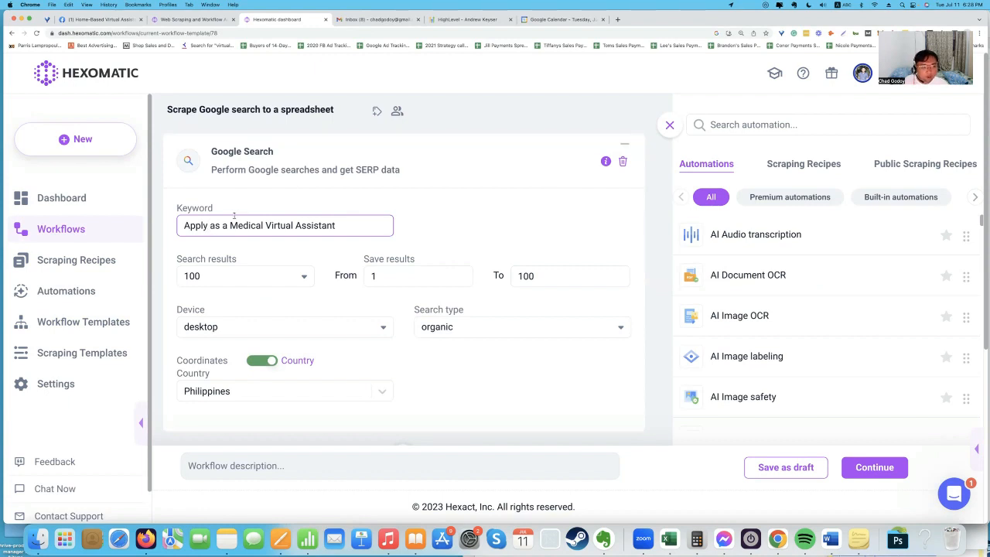
click(242, 225)
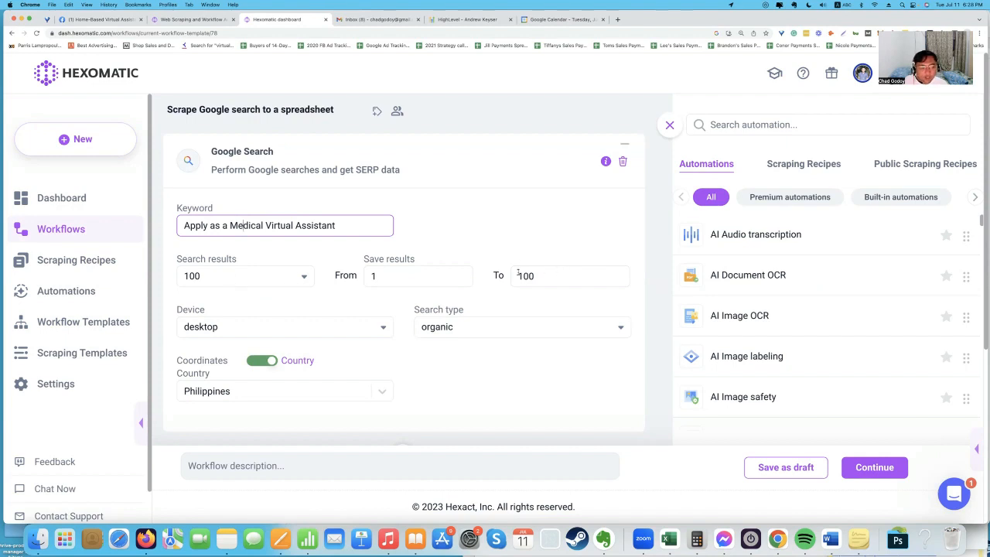
click(456, 328)
click(455, 328)
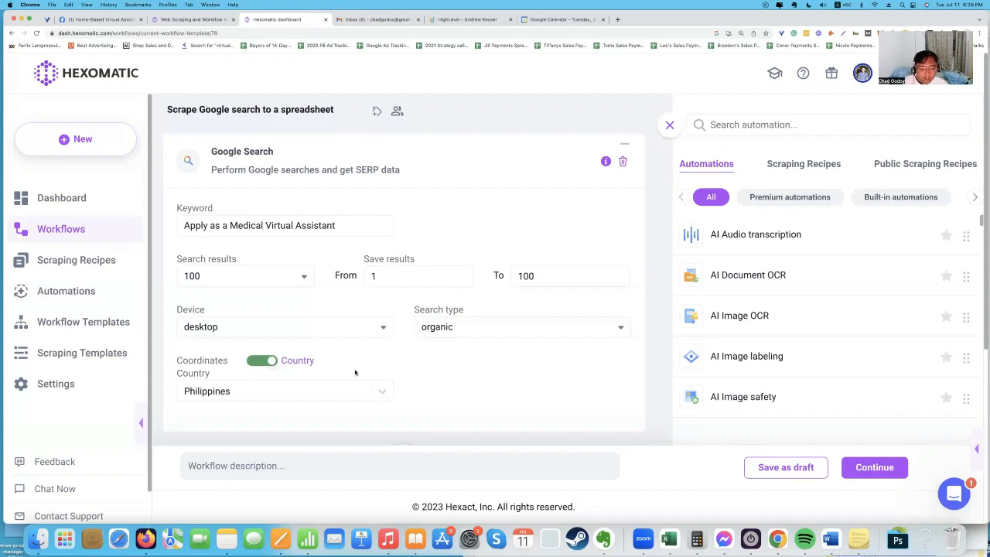
scroll(356, 363, down, 5)
scroll(350, 345, down, 3)
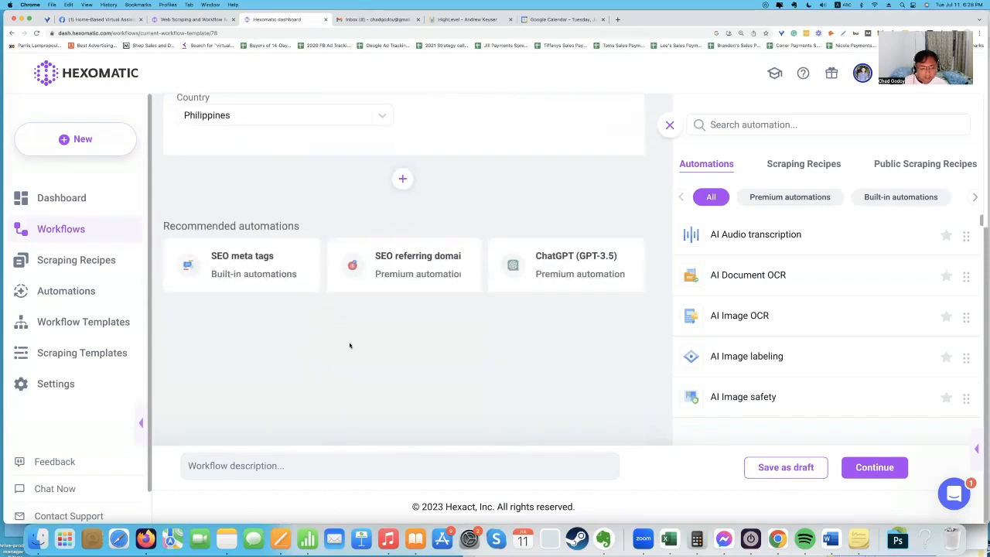
scroll(349, 342, up, 8)
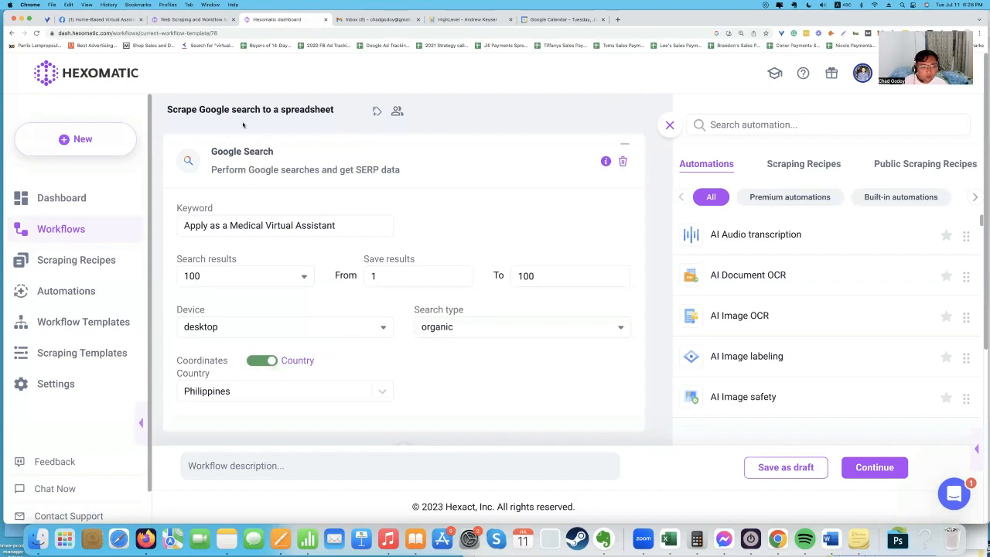
Rename the workflow as "Medical Virtual Assistant Demo (100)".
click(252, 110)
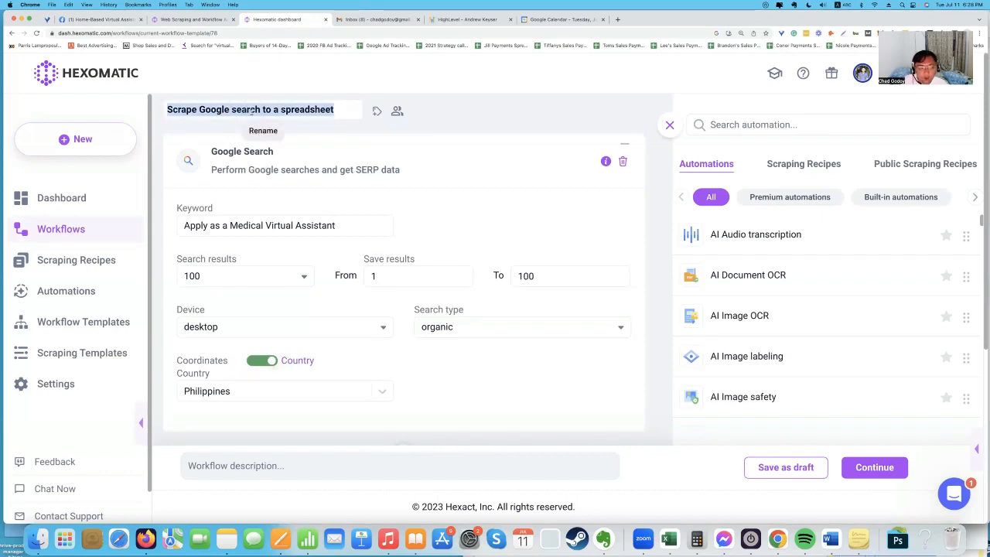
text(Medical Virtual Assistant Demo (100))
click(478, 196)
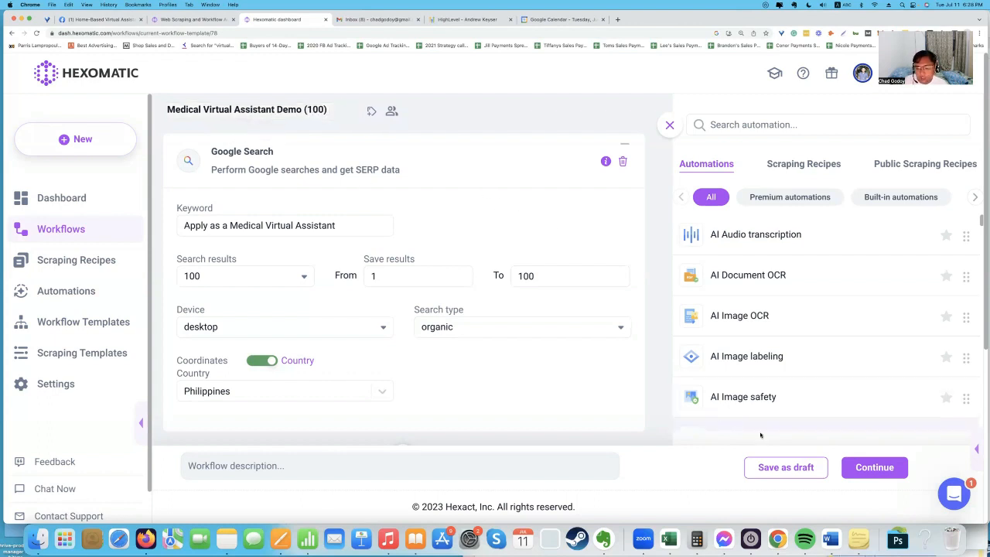
Enable the email notification for when the workflow completes or fails, keep all result columns, and run the workflow immediately.
click(888, 470)
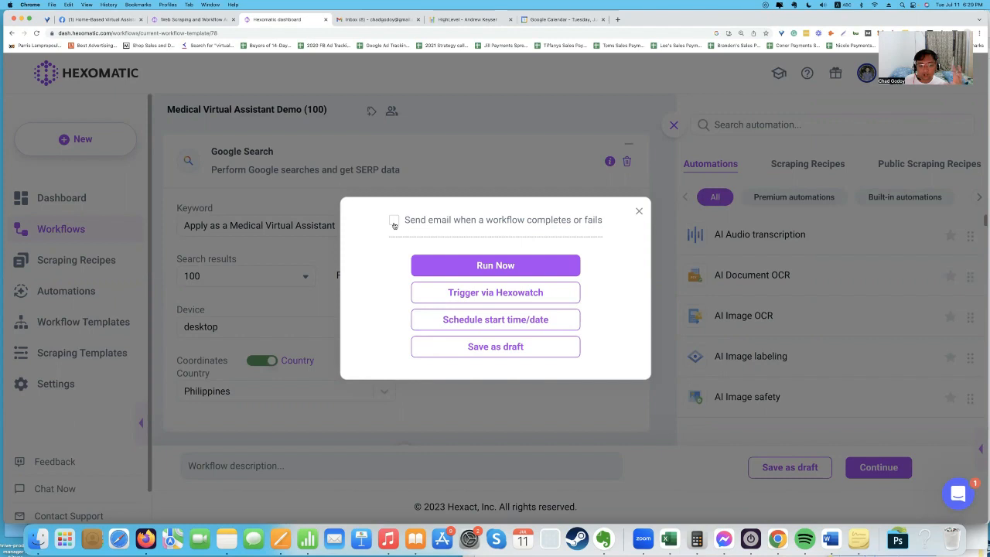
click(393, 222)
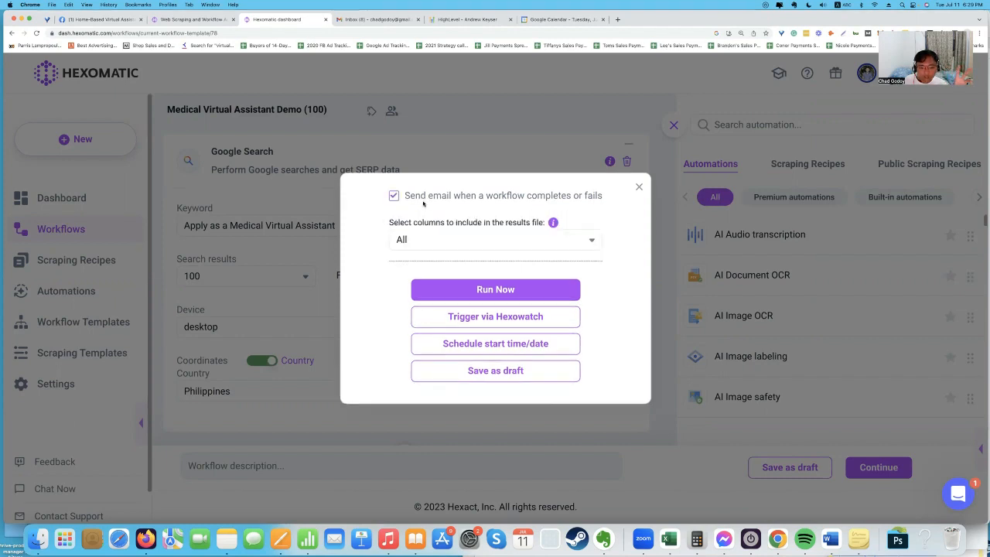
click(522, 288)
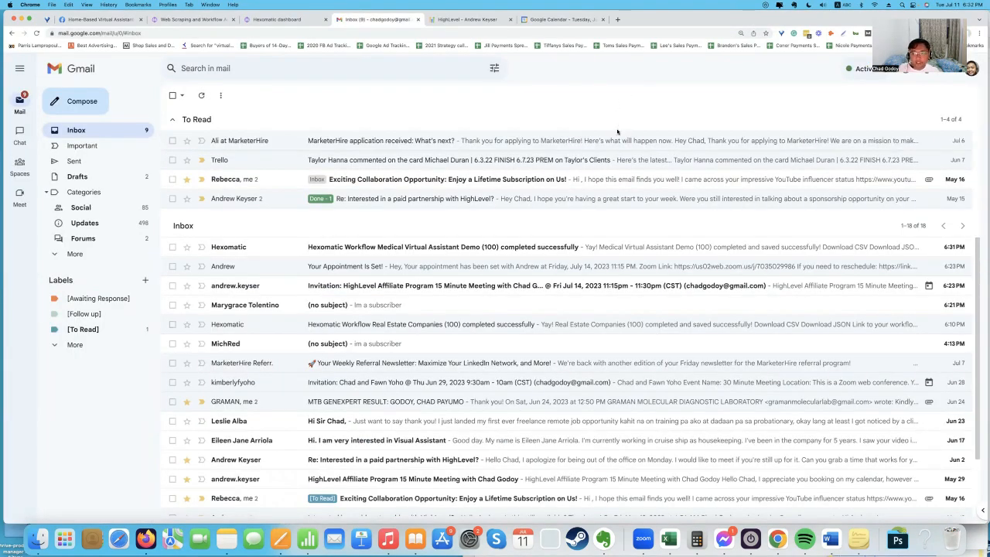
Open the Hexomatic email about the Medical Virtual Assistant Demo (100) workflow in the Gmail inbox.
scroll(618, 131, up, 5)
scroll(542, 232, down, 5)
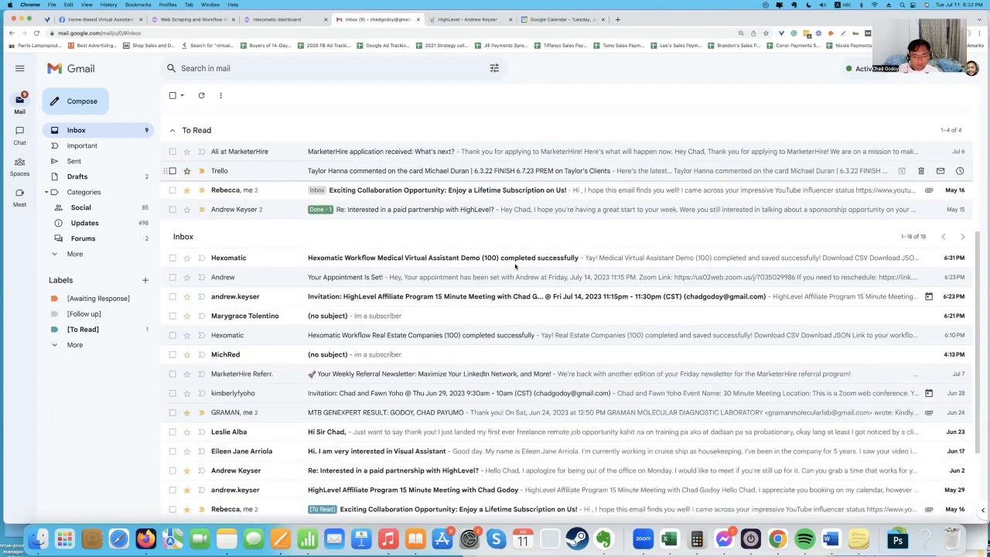
click(516, 262)
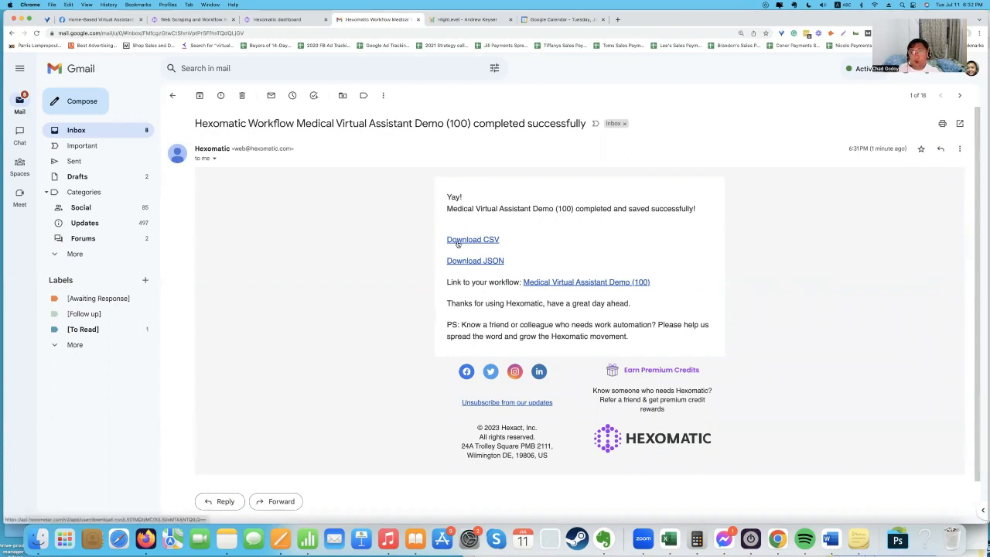
Export all result columns of the Medical Virtual Assistant Demo (100) workflow in Hexomatic as a CSV file and save it to the Desktop.
click(267, 18)
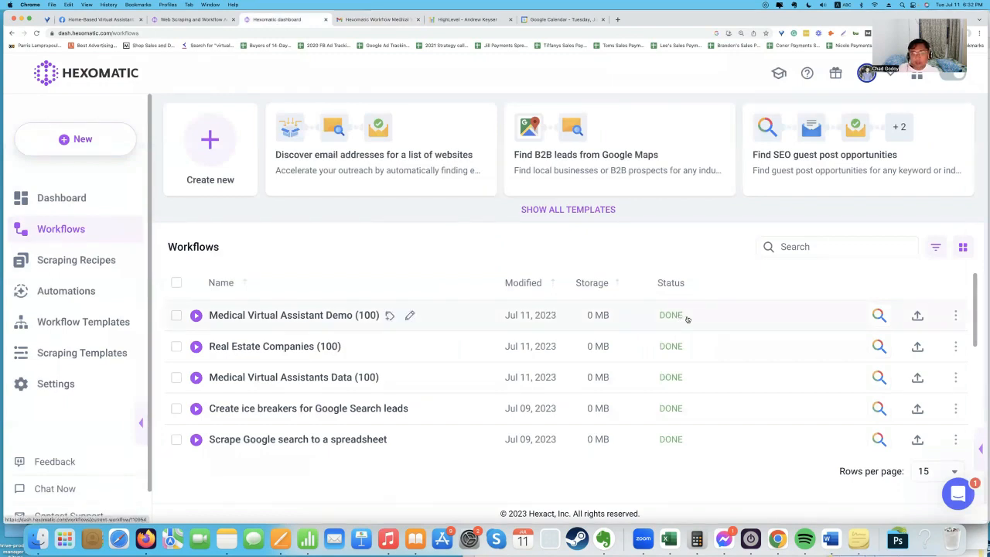
click(918, 316)
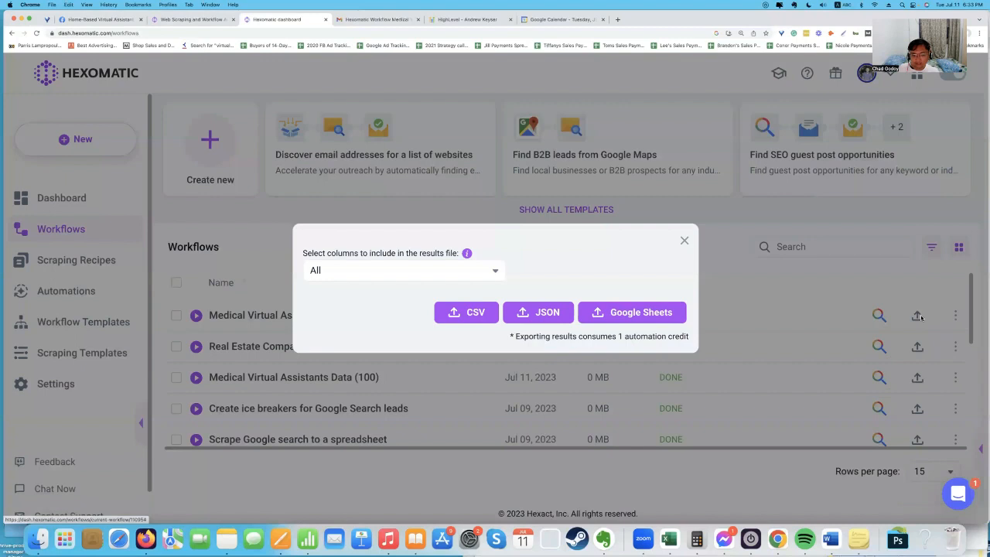
click(473, 315)
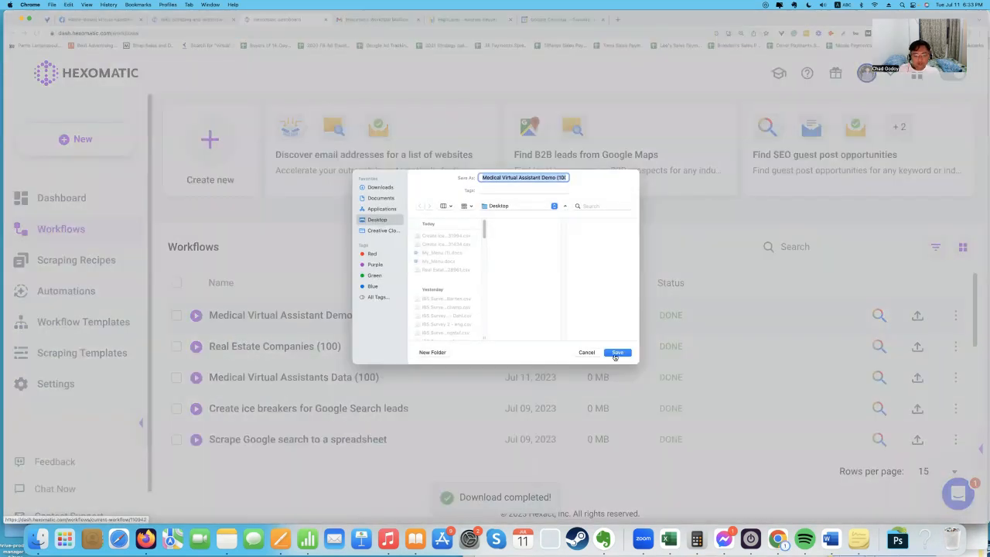
click(617, 354)
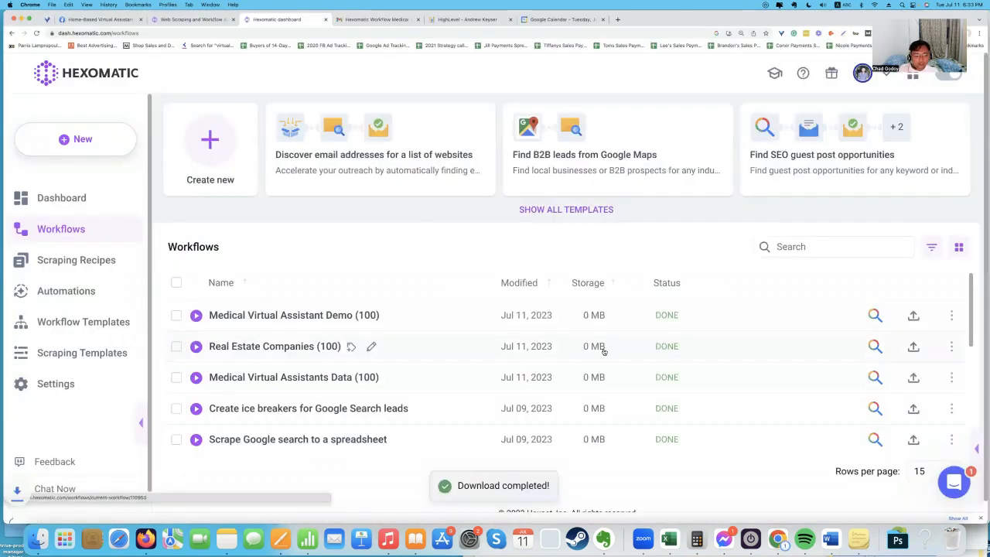
Open the downloaded Medical Virtual Assistant Demo (100) CSV in Numbers and enlarge its window to show more columns.
click(41, 516)
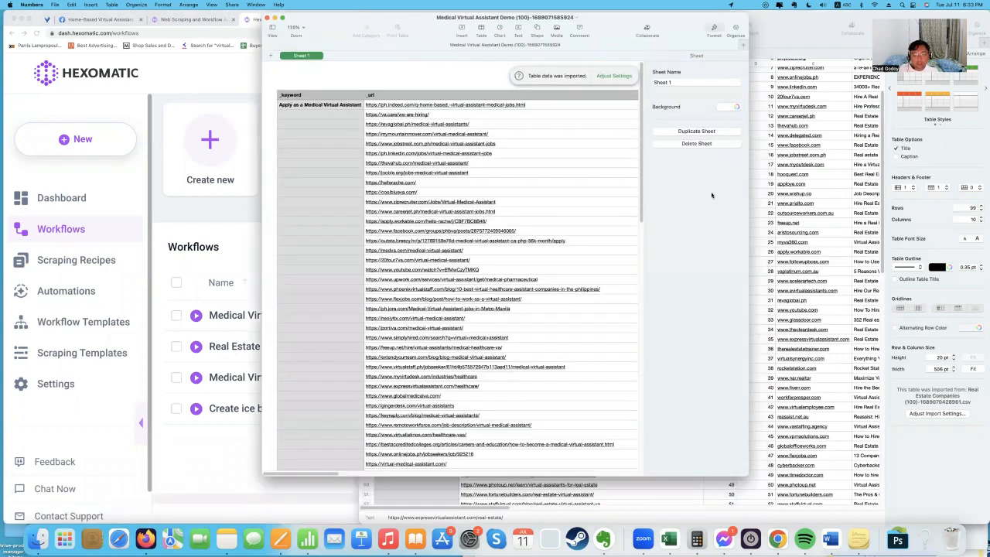
drag(743, 471, 988, 513)
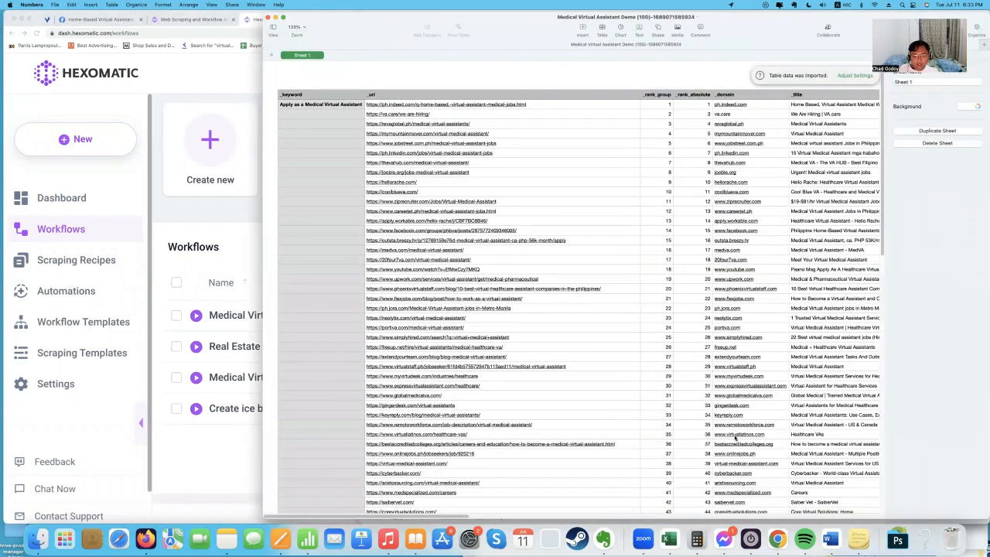
Examine the scraped search results from the first to the last row, checking the URL, rank, domain and title columns.
scroll(723, 418, down, 3)
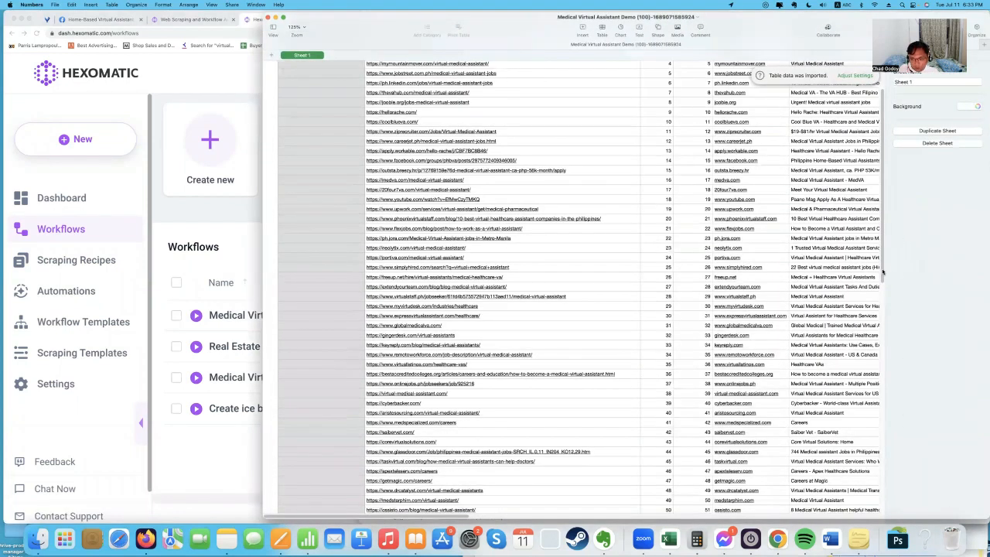
scroll(887, 430, down, 5)
scroll(889, 430, down, 10)
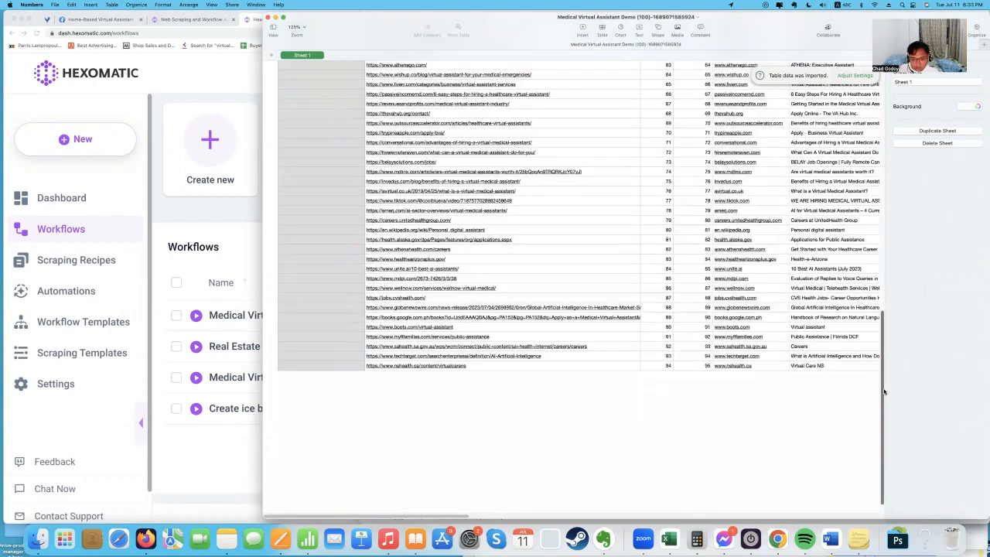
scroll(884, 392, up, 5)
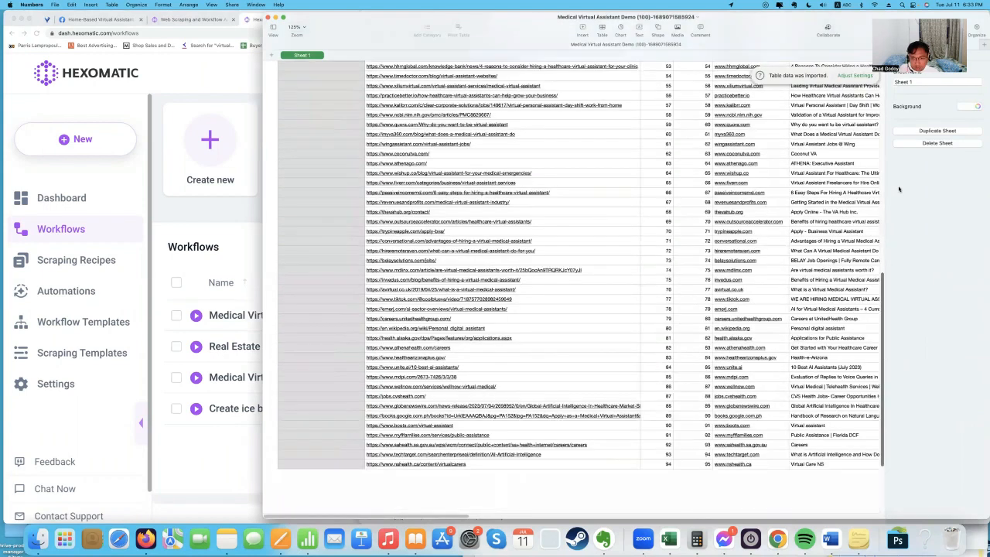
scroll(900, 185, up, 10)
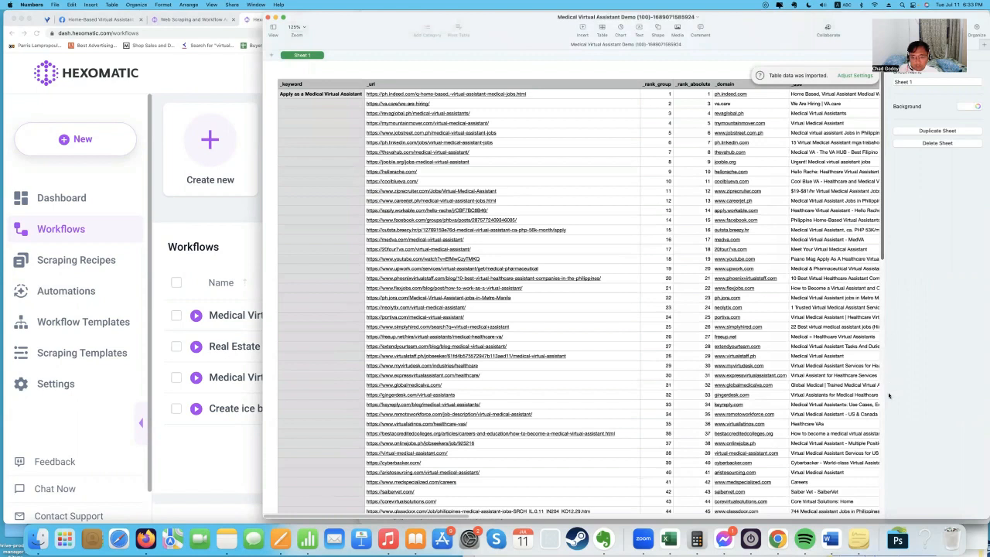
scroll(889, 396, down, 10)
scroll(683, 418, down, 2)
drag(683, 418, 968, 417)
drag(778, 412, 467, 417)
scroll(552, 327, up, 3)
scroll(568, 324, up, 6)
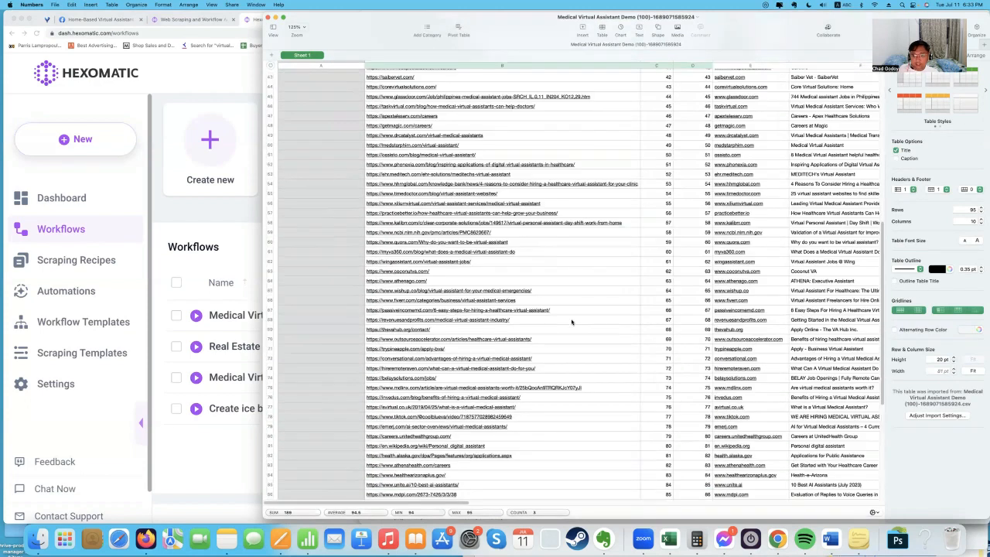
scroll(619, 348, down, 8)
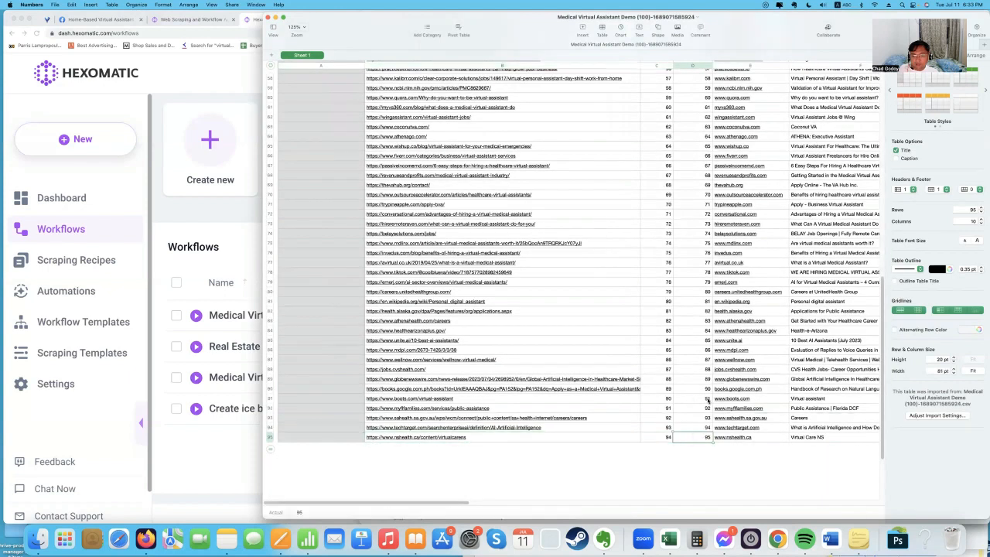
scroll(693, 404, up, 7)
scroll(692, 403, up, 10)
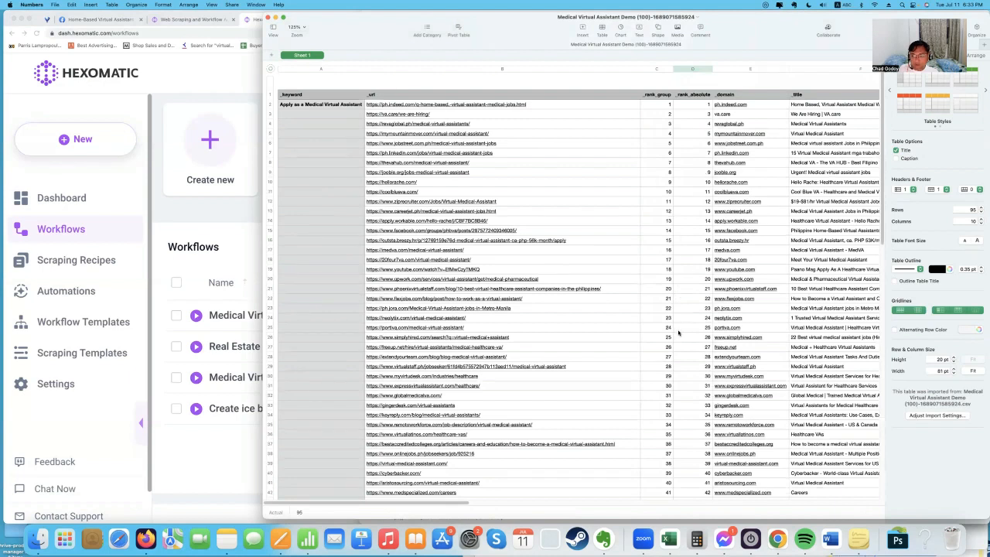
scroll(666, 363, down, 4)
scroll(667, 369, down, 8)
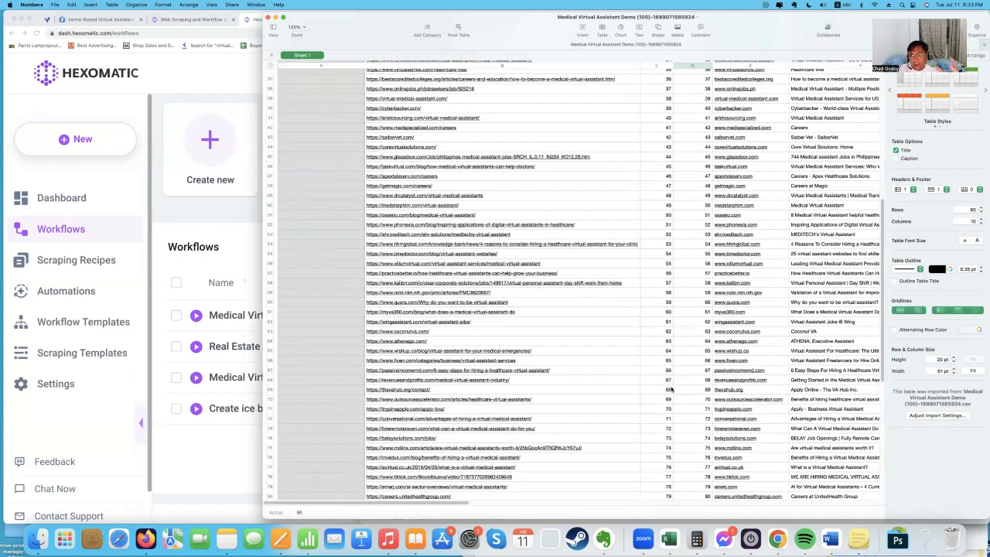
scroll(670, 387, down, 8)
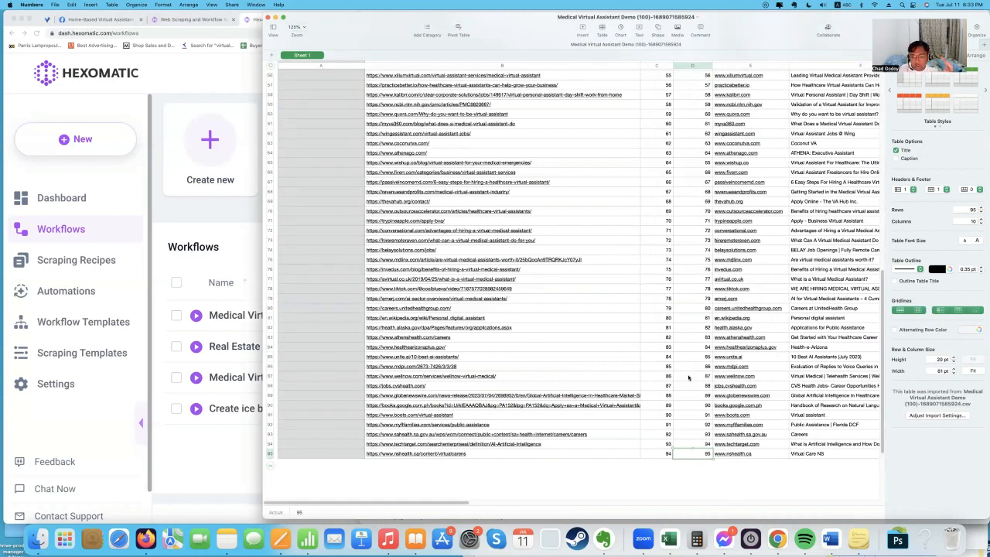
scroll(688, 376, up, 1)
scroll(681, 367, up, 4)
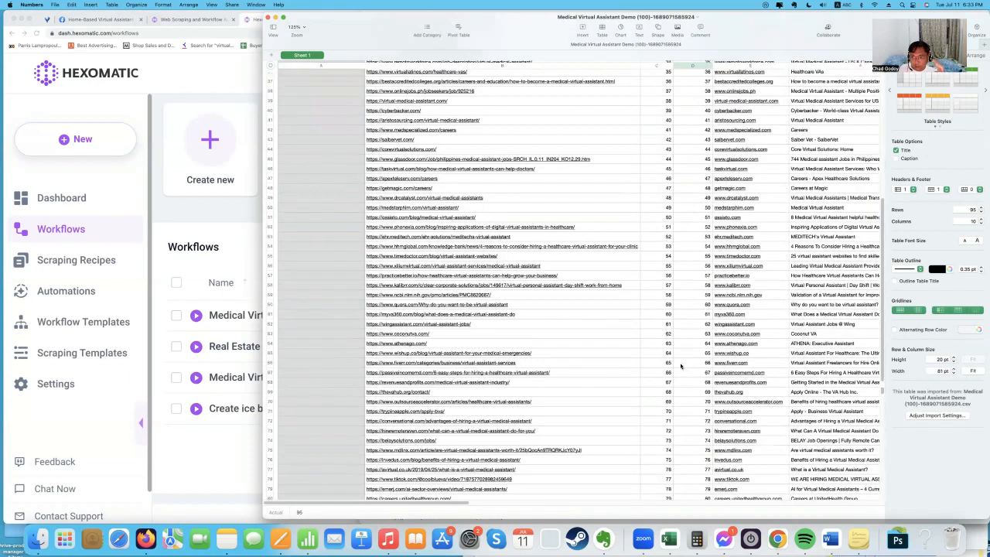
scroll(681, 367, down, 1)
scroll(688, 379, down, 4)
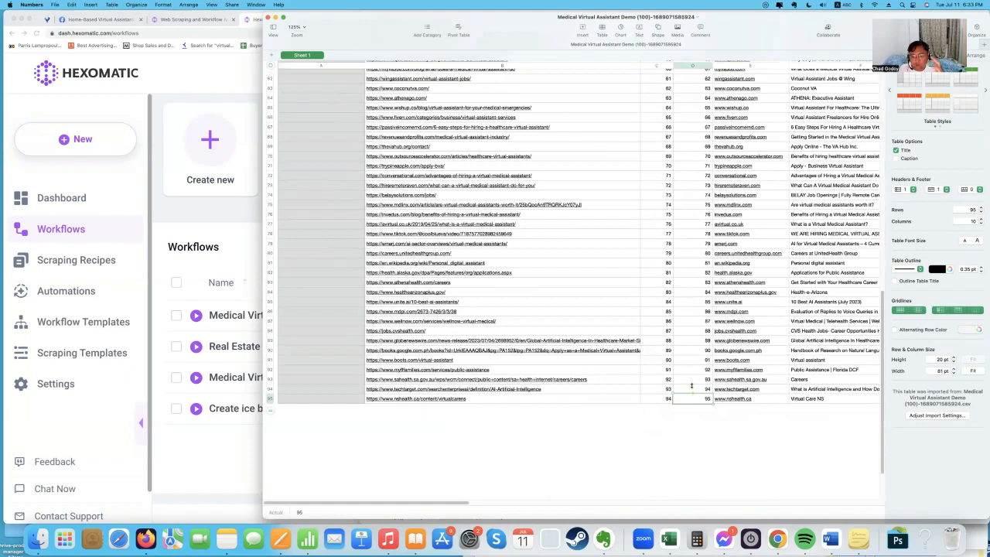
scroll(691, 386, down, 1)
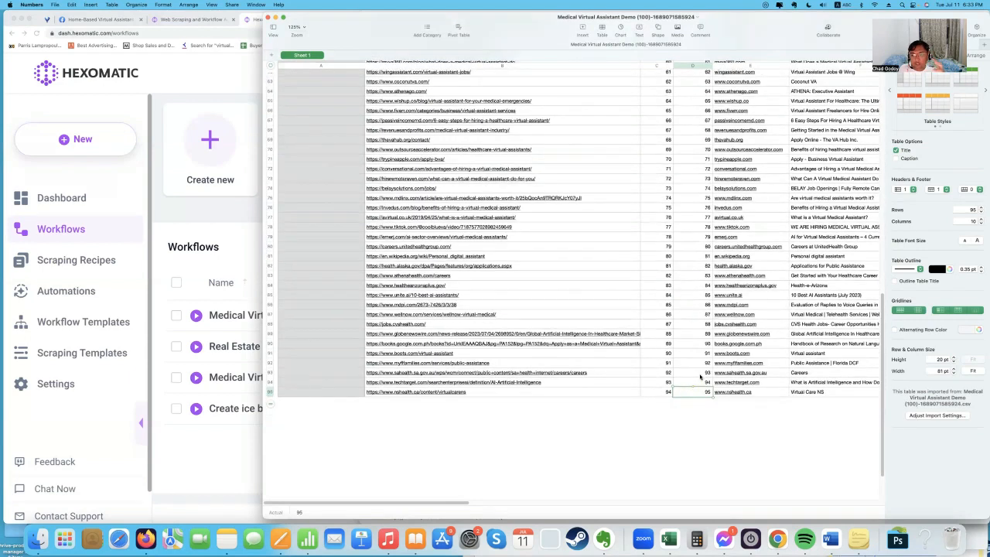
scroll(702, 370, up, 2)
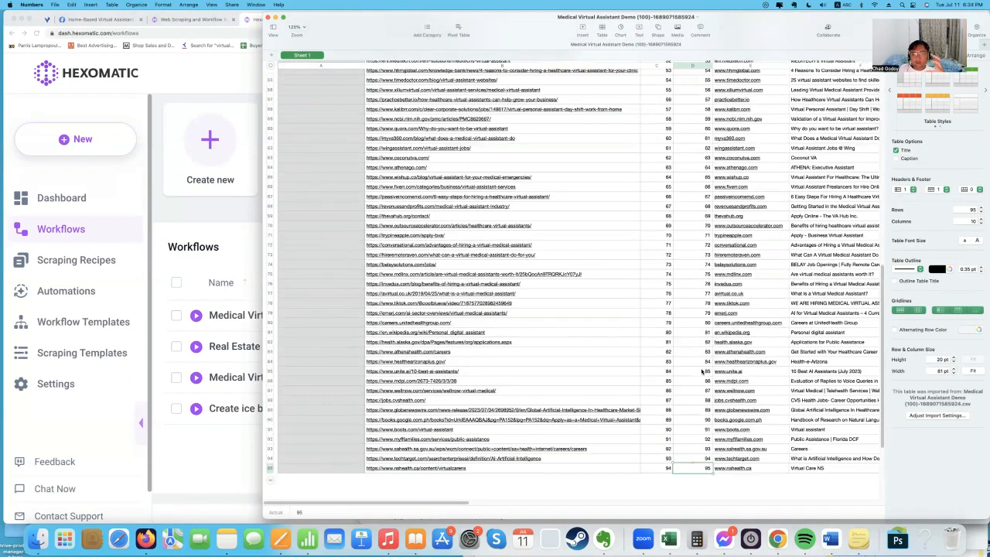
scroll(704, 367, up, 4)
scroll(706, 367, up, 3)
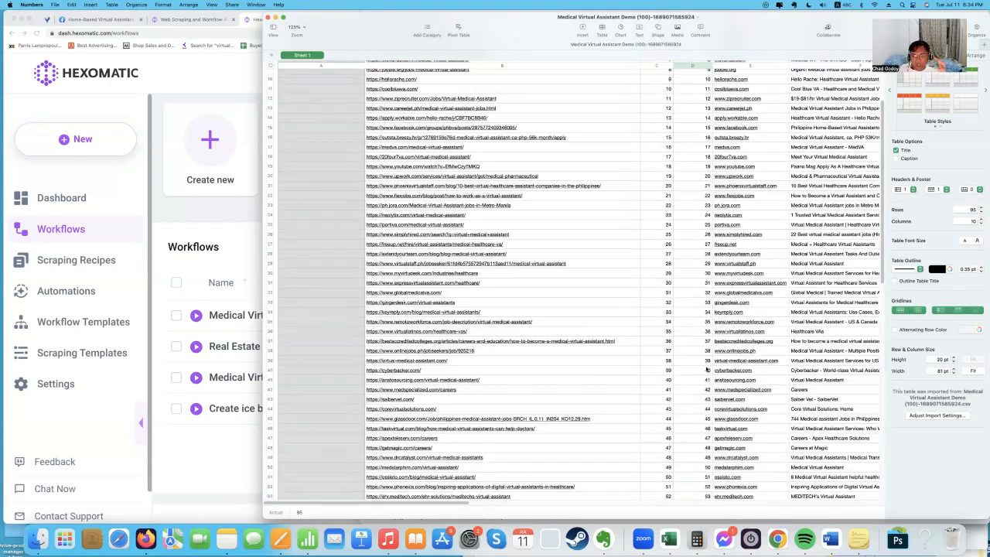
scroll(674, 343, up, 4)
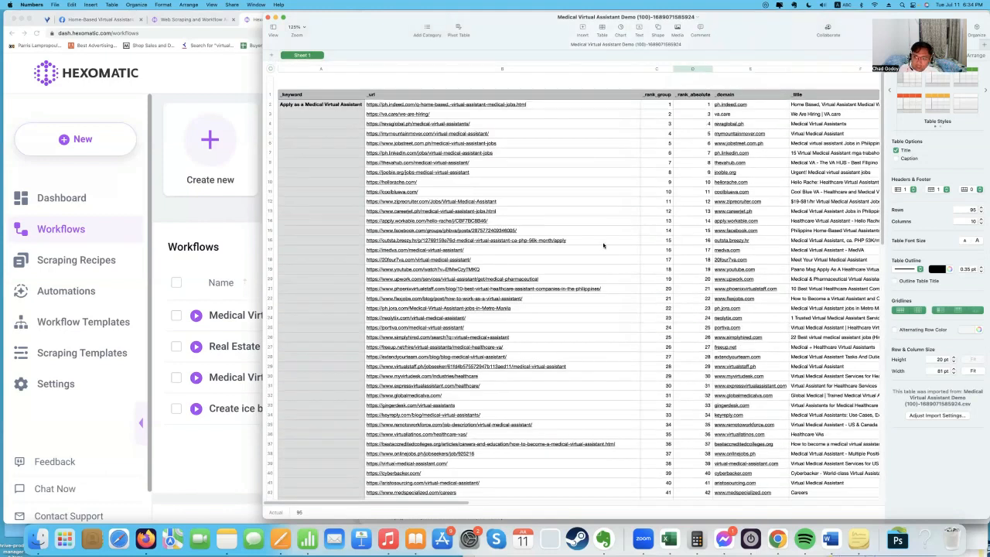
Widen the spreadsheet window and open the va.care/we-are-hiring link from the URL column.
drag(262, 74, 185, 74)
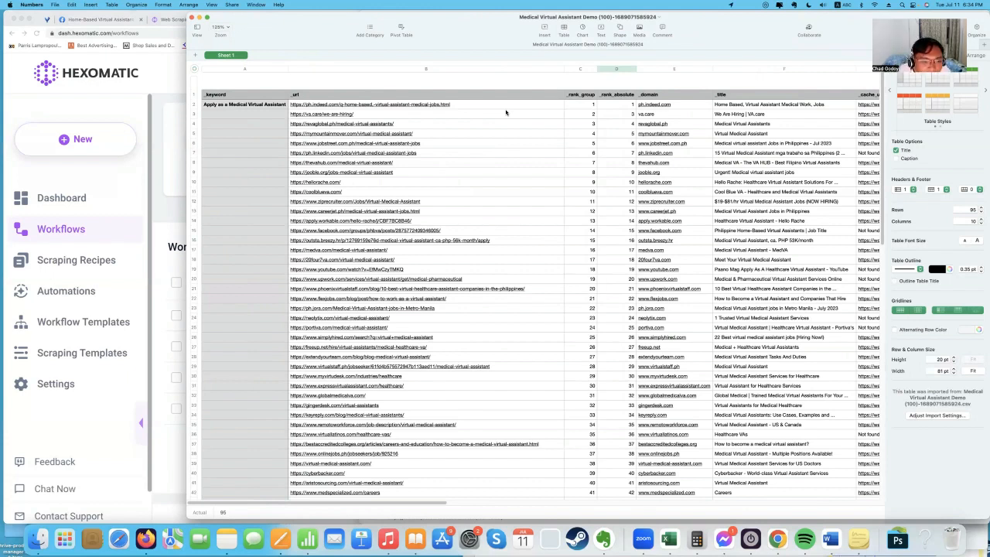
click(339, 116)
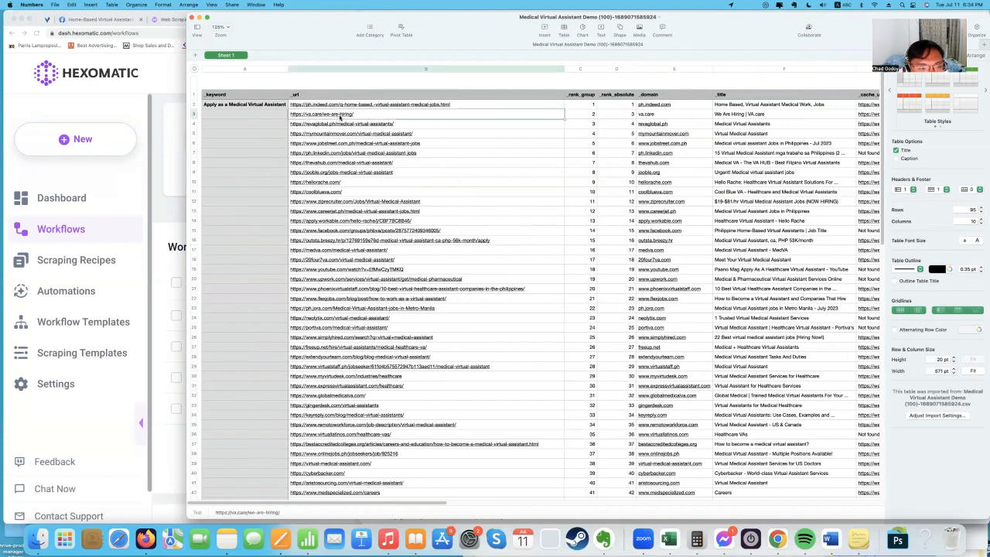
click(339, 116)
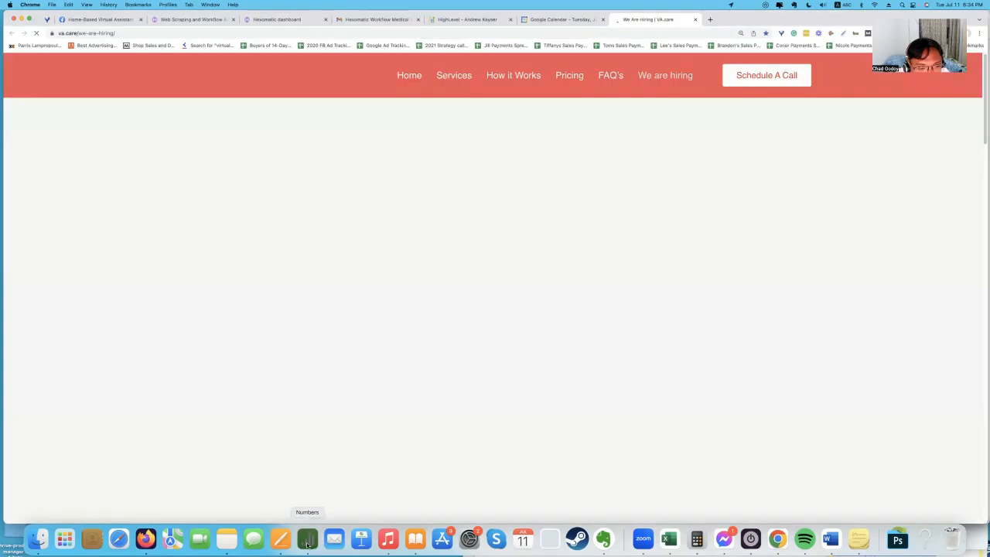
Open the mymountainmover.com virtual medical assistant link from the spreadsheet, and review that site alongside the VA.care hiring page.
click(307, 539)
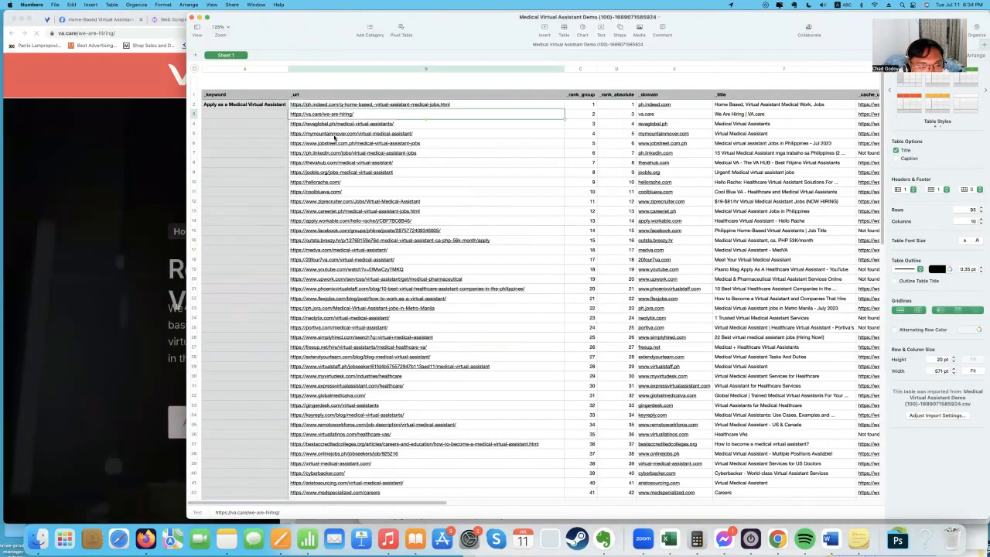
click(334, 135)
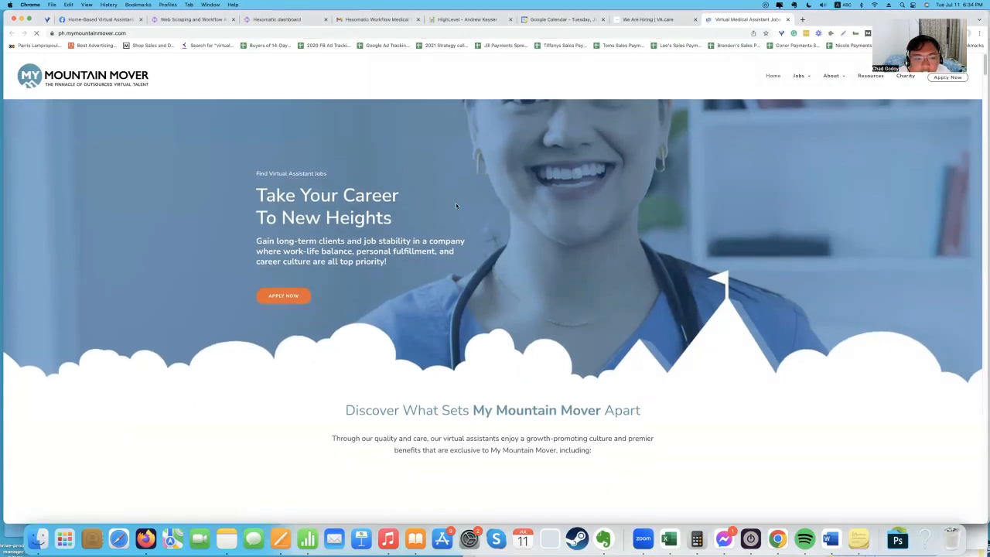
scroll(469, 203, down, 10)
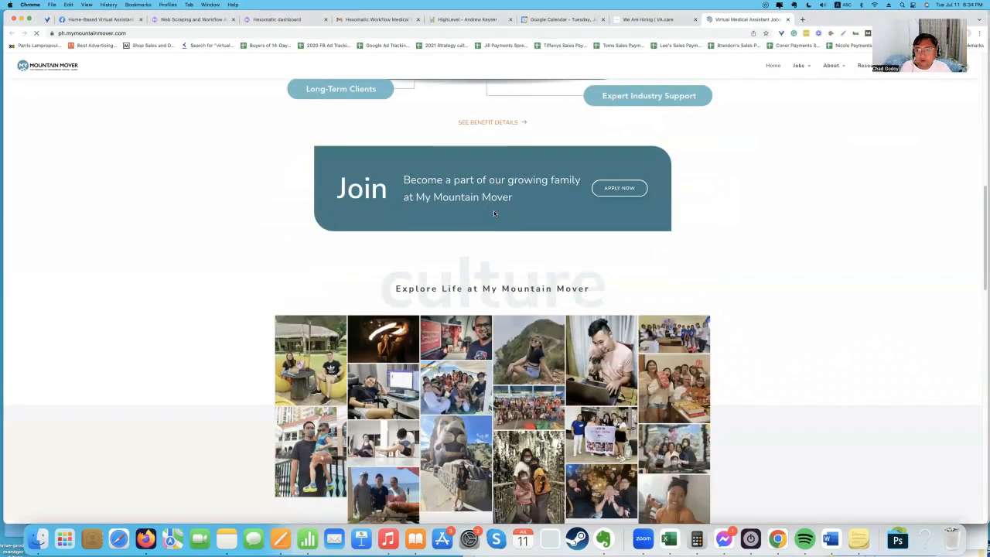
scroll(485, 215, up, 2)
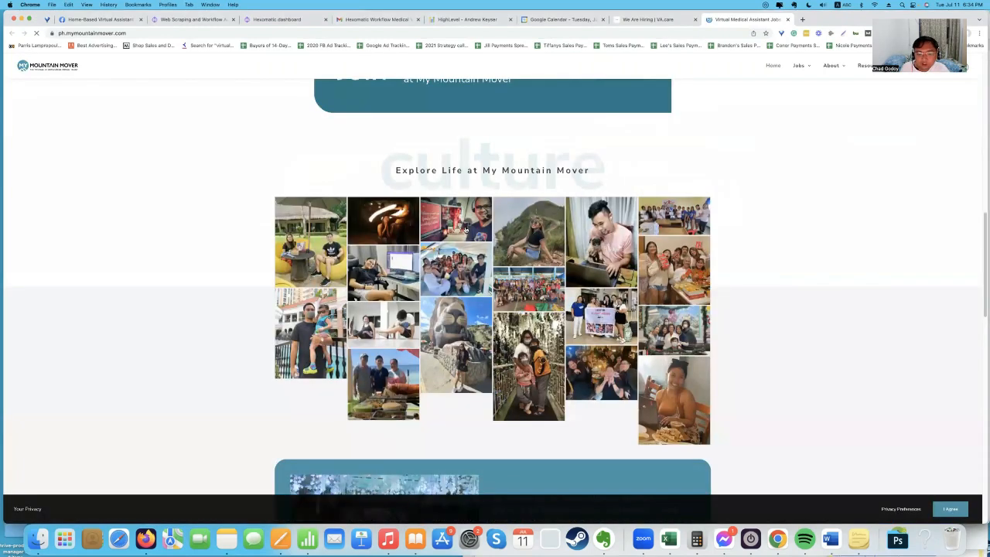
scroll(466, 230, up, 8)
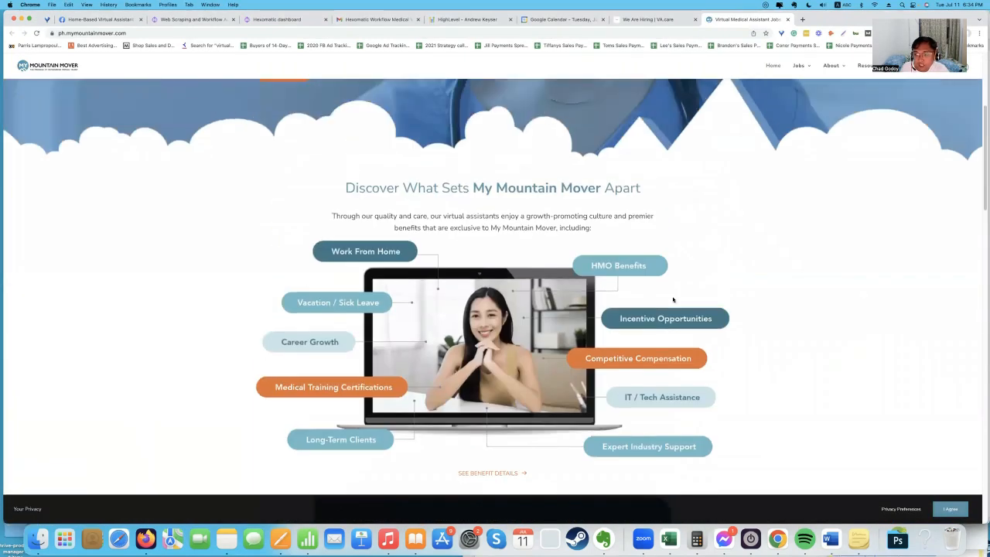
scroll(669, 294, up, 5)
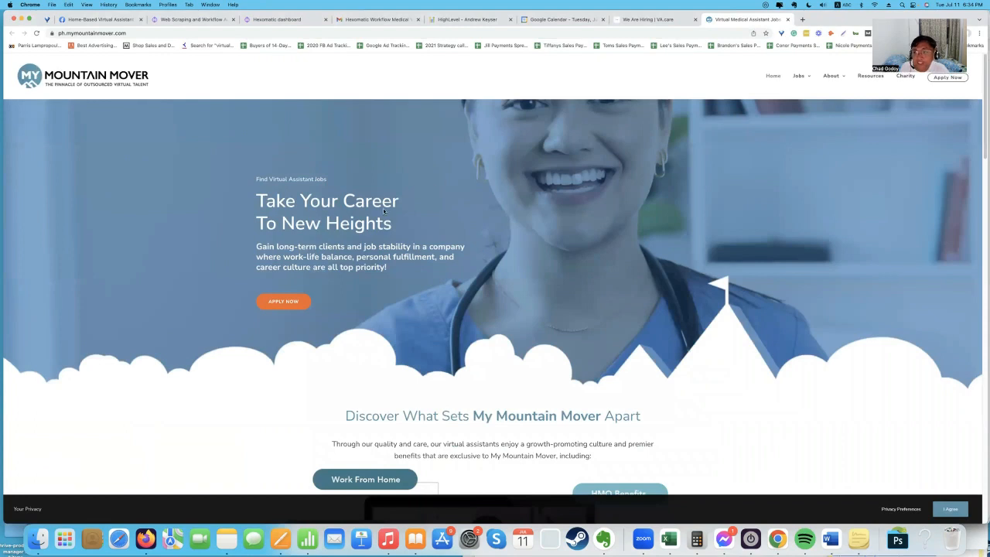
click(636, 19)
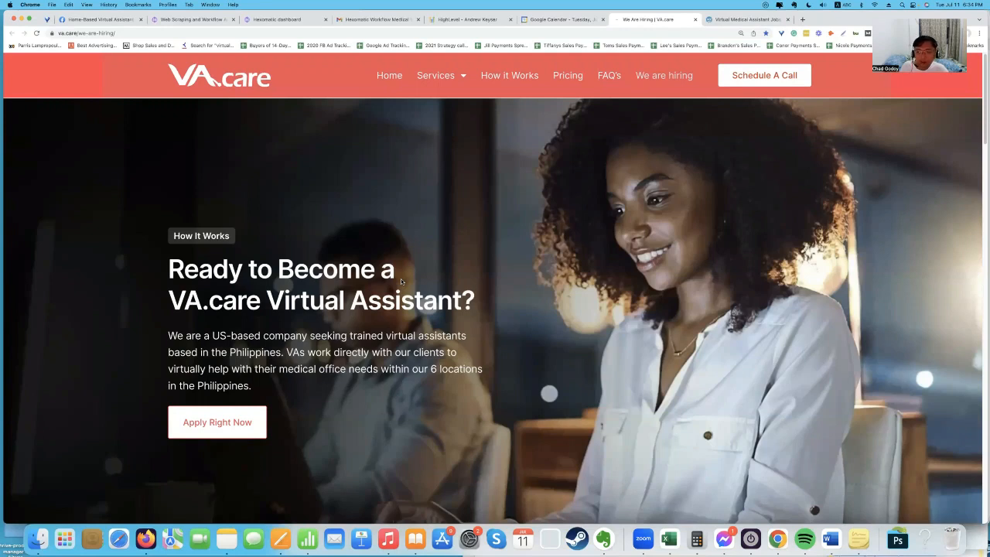
click(783, 23)
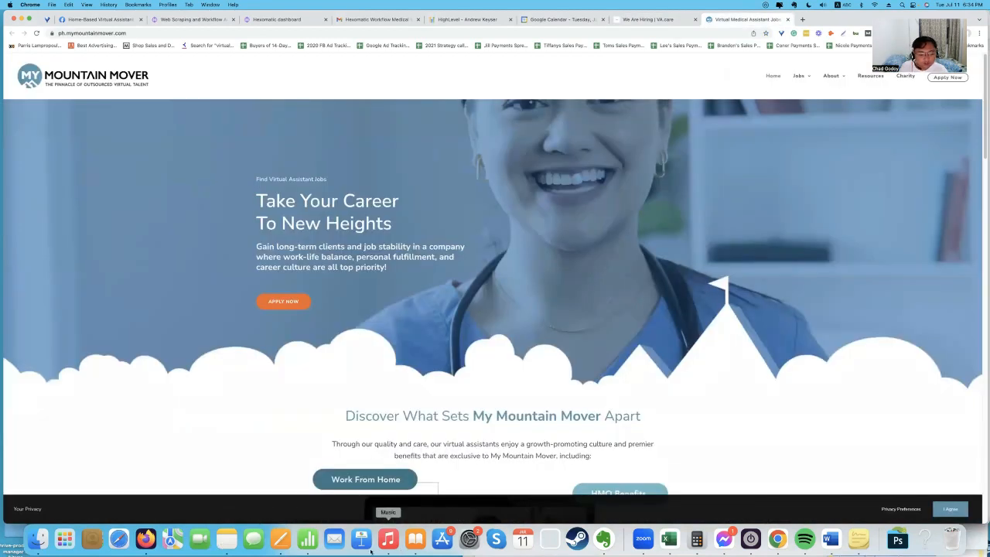
Return to the Numbers spreadsheet, open the hellorache.com link from the URL column, and look over the site's home page.
click(307, 539)
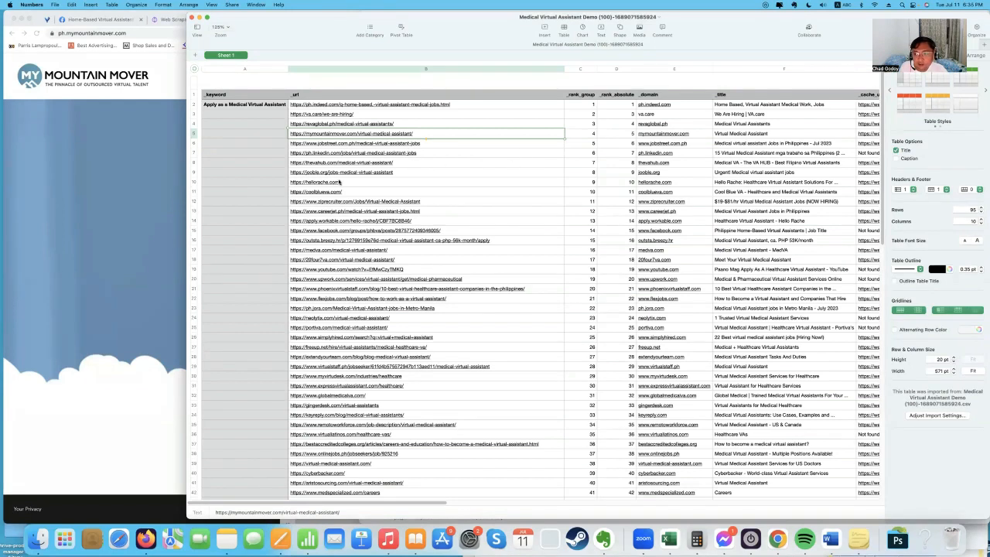
click(322, 182)
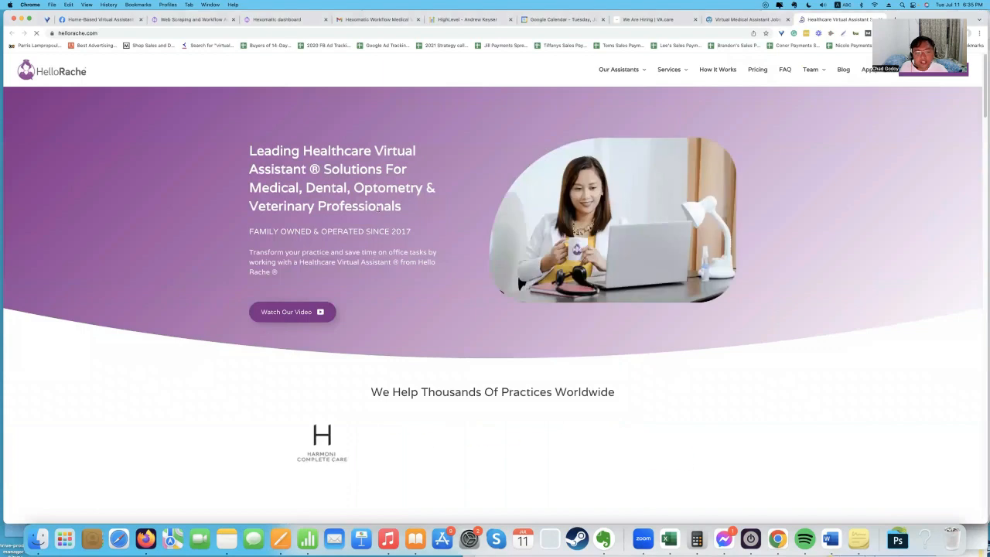
scroll(414, 234, down, 5)
scroll(444, 276, up, 5)
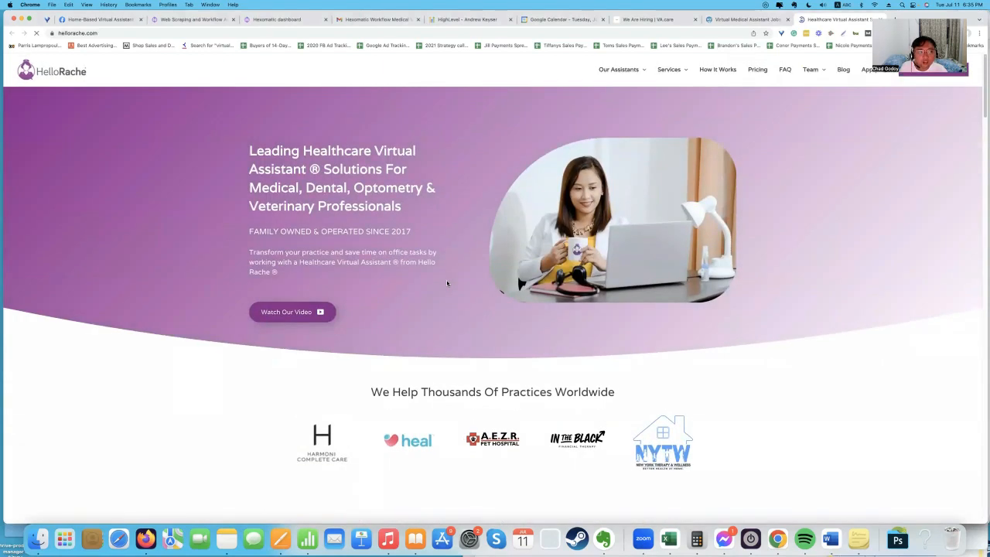
Read through the Hello Rache home page down to its footer and open the Apply to Become a HVA page.
scroll(447, 284, down, 7)
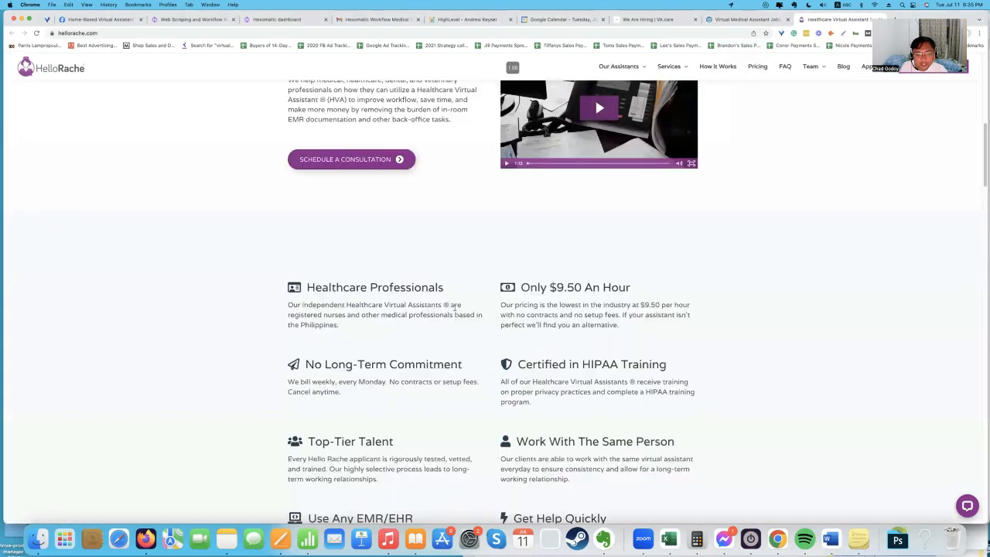
scroll(459, 304, down, 3)
scroll(461, 303, down, 10)
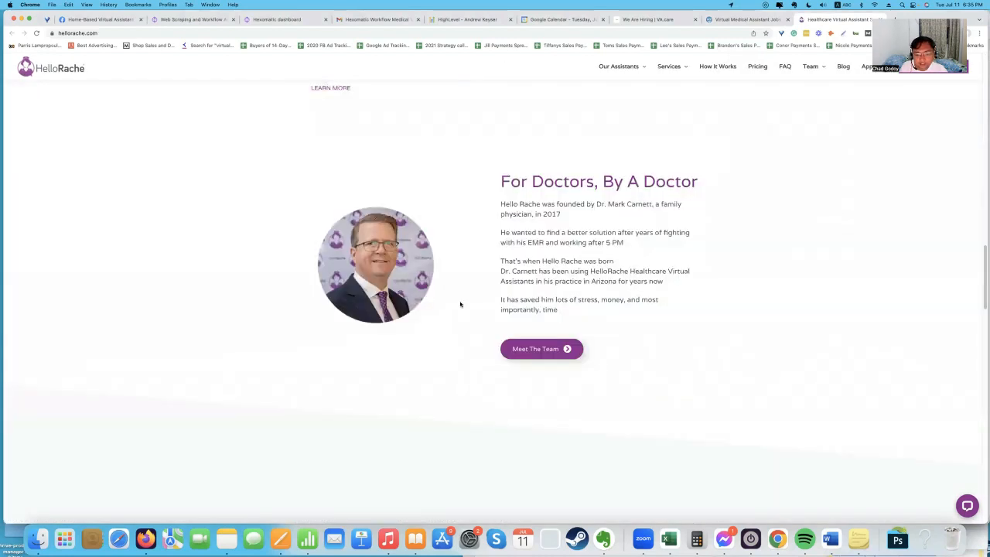
scroll(462, 304, down, 3)
scroll(468, 308, down, 8)
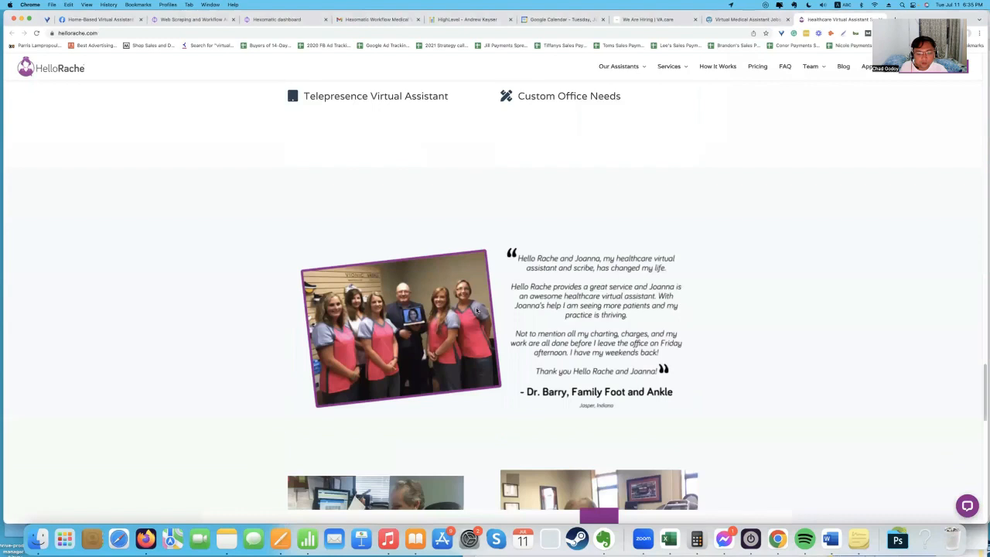
scroll(475, 310, down, 4)
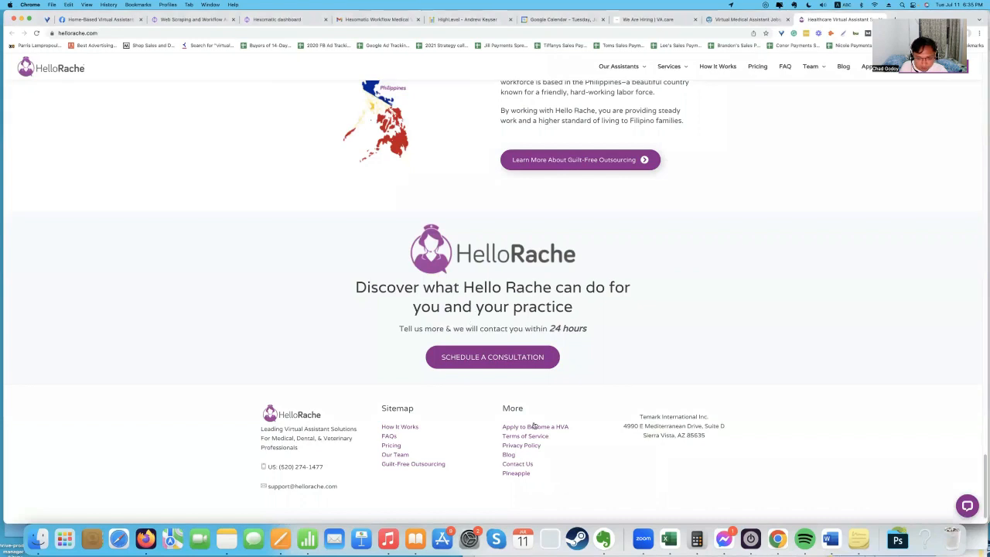
click(533, 427)
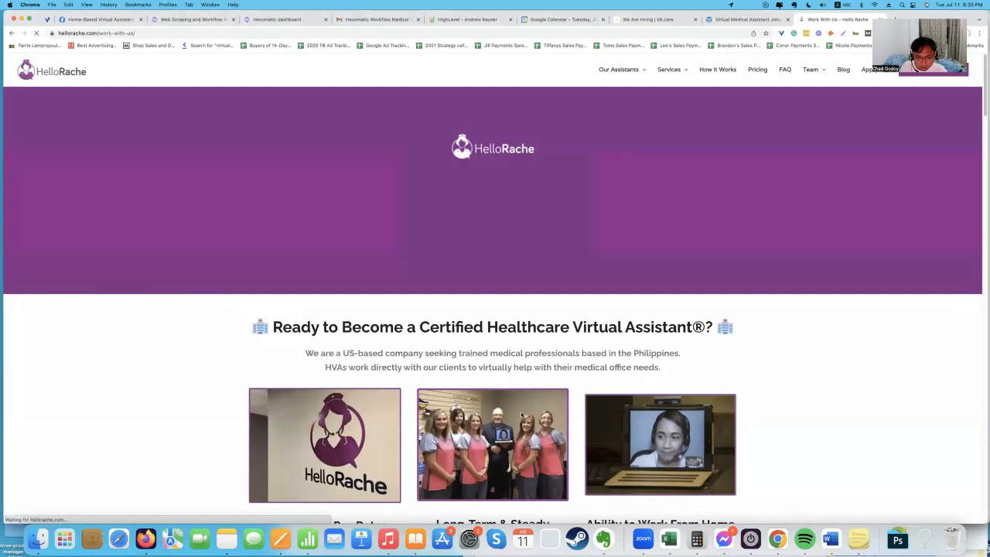
Review Hello Rache's application page and compare it with the open My Mountain Mover and VA.care hiring pages.
scroll(513, 402, down, 3)
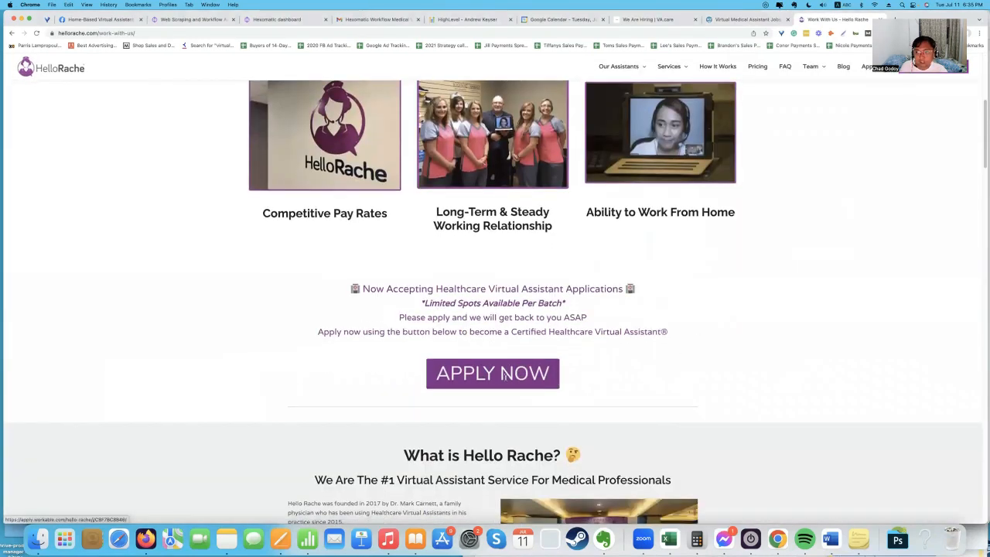
scroll(497, 361, up, 3)
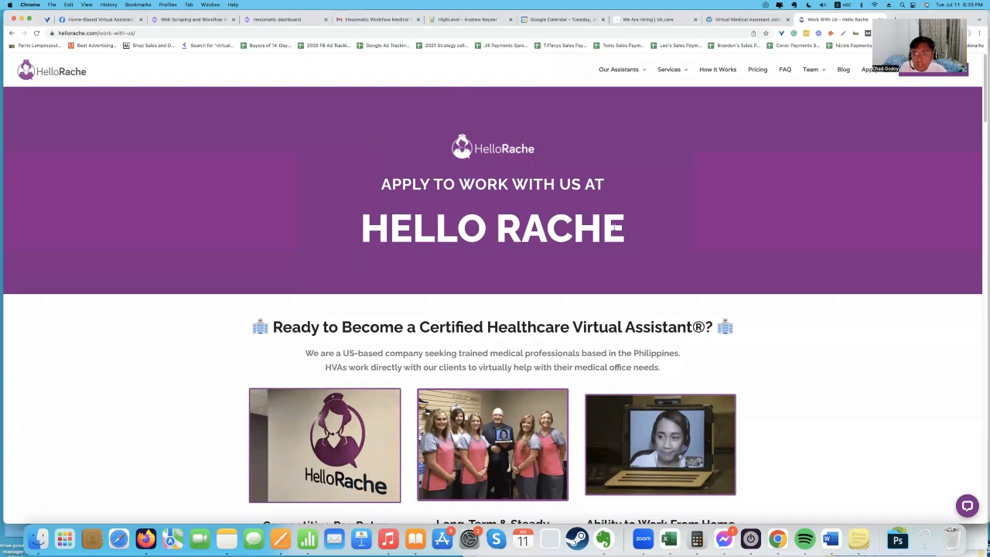
mouse_move(815, 77)
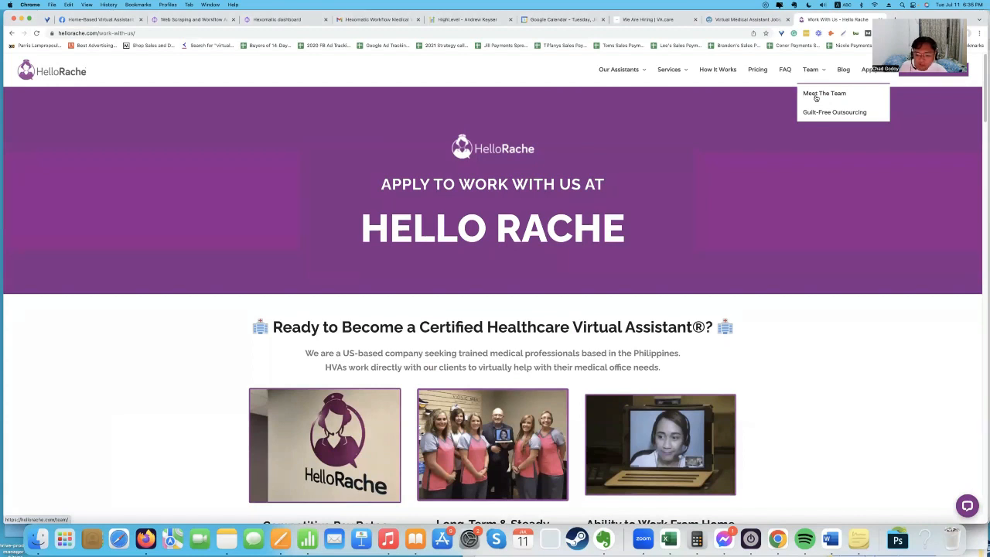
scroll(735, 174, down, 3)
scroll(742, 177, up, 2)
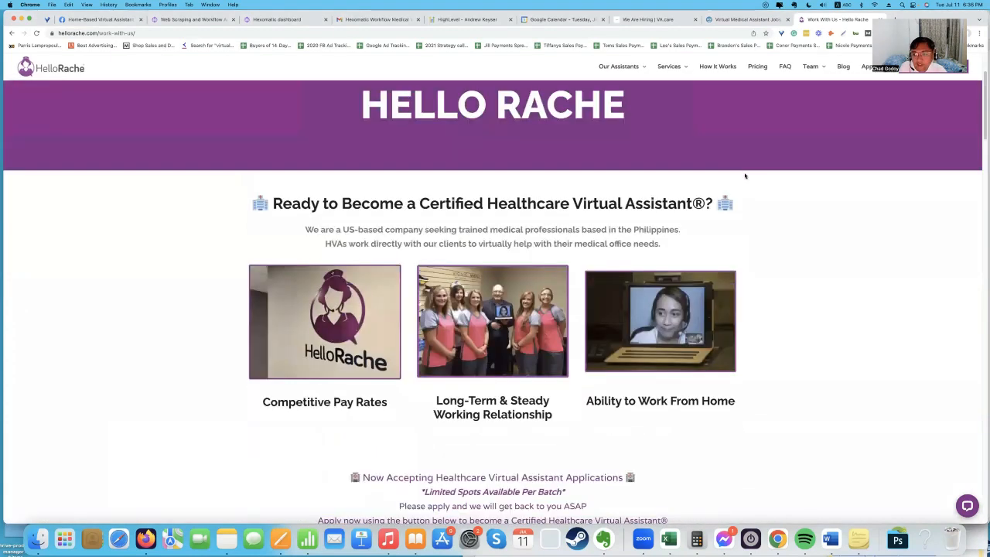
scroll(745, 176, up, 2)
click(717, 19)
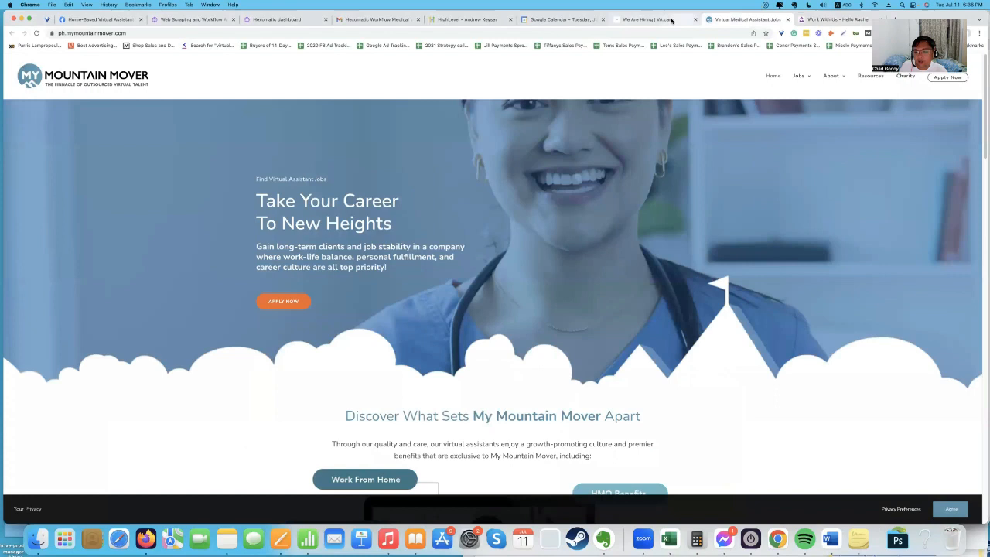
click(673, 19)
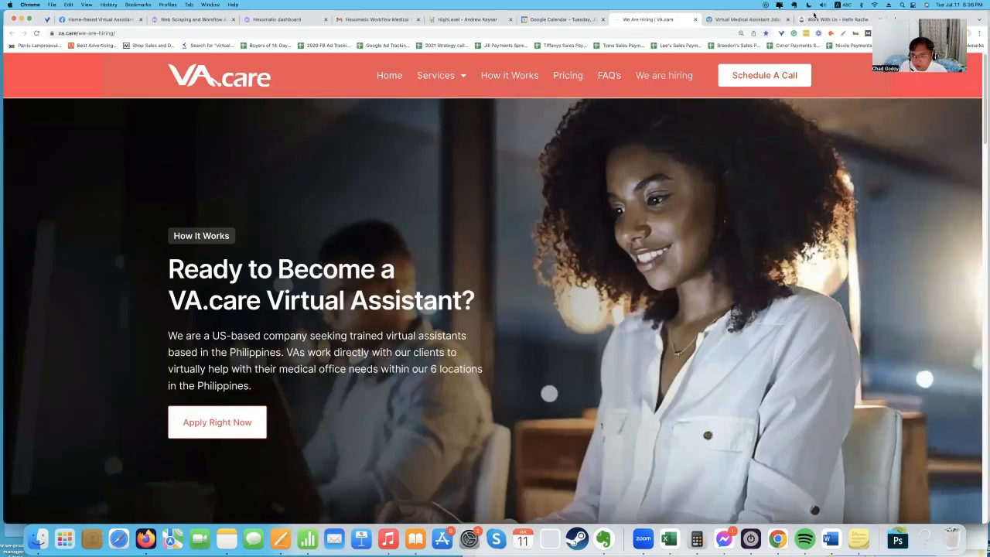
click(762, 20)
click(835, 20)
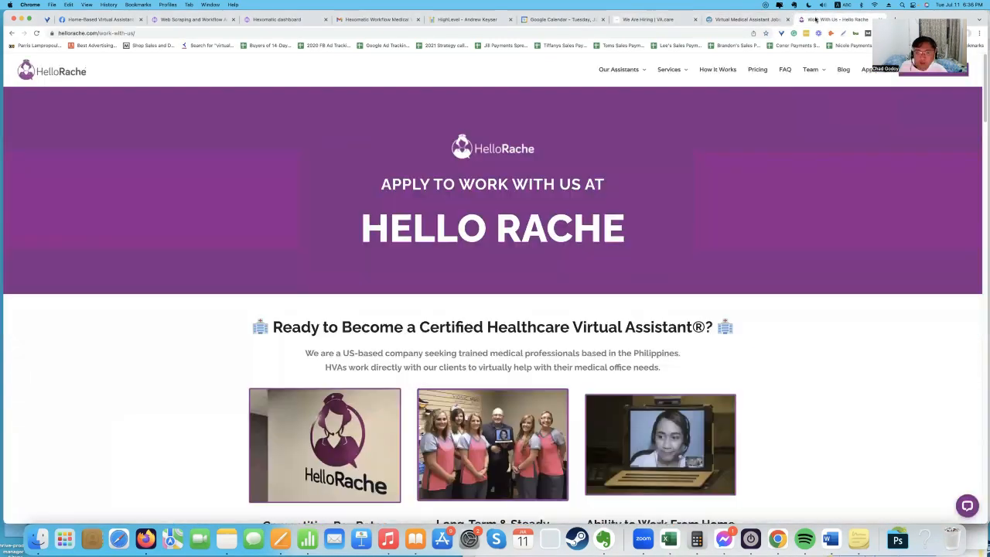
Return to the Numbers spreadsheet and open the virtual-medical-assistant.com link from the URL column.
click(307, 538)
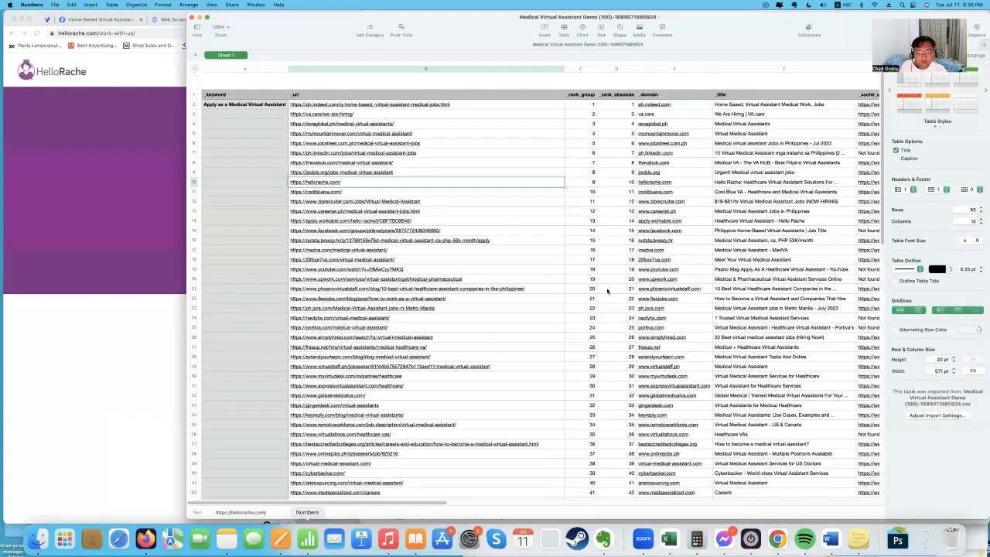
click(272, 238)
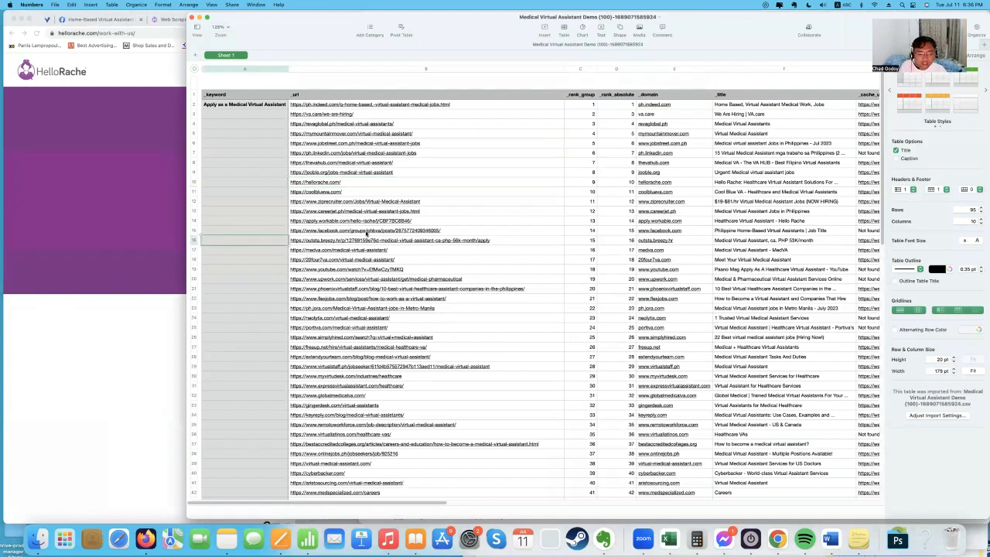
scroll(370, 246, down, 3)
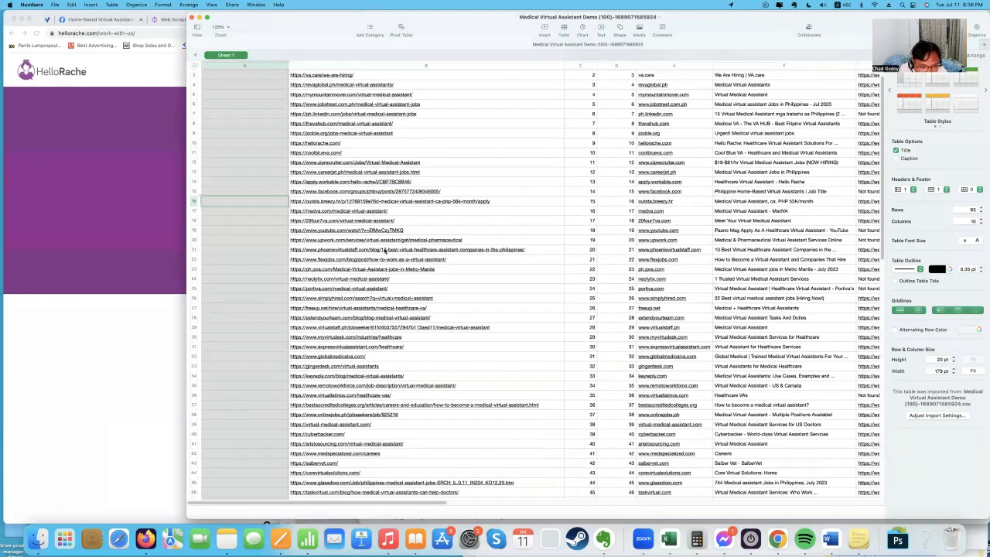
scroll(386, 246, down, 1)
drag(492, 99, 482, 380)
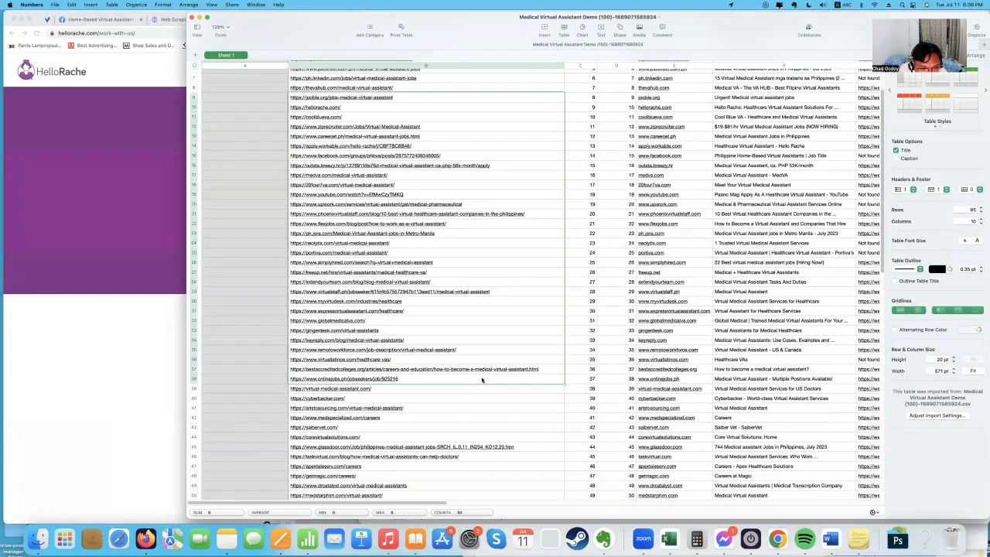
click(357, 393)
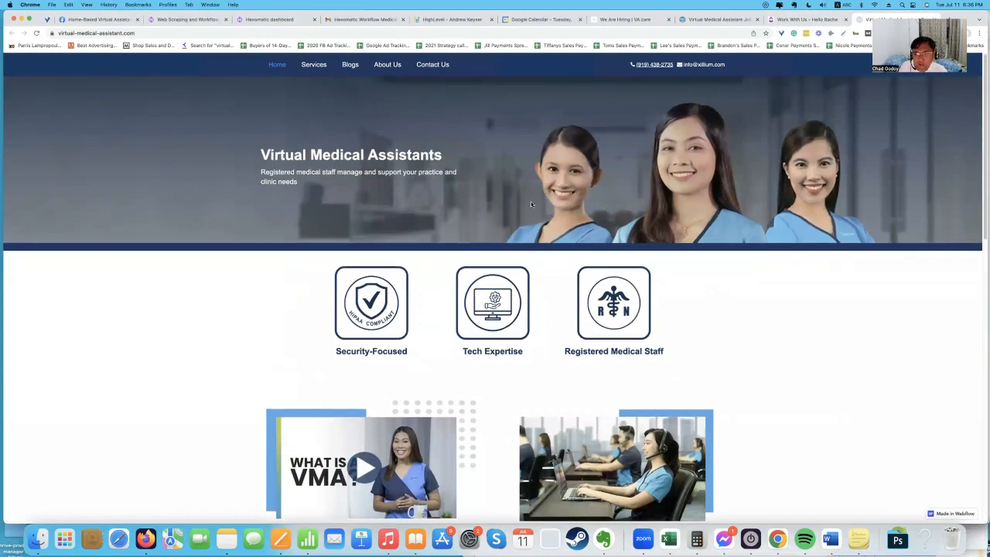
Look through the virtual-medical-assistant.com home page and open the site's About Us page.
scroll(532, 200, down, 6)
scroll(537, 208, down, 3)
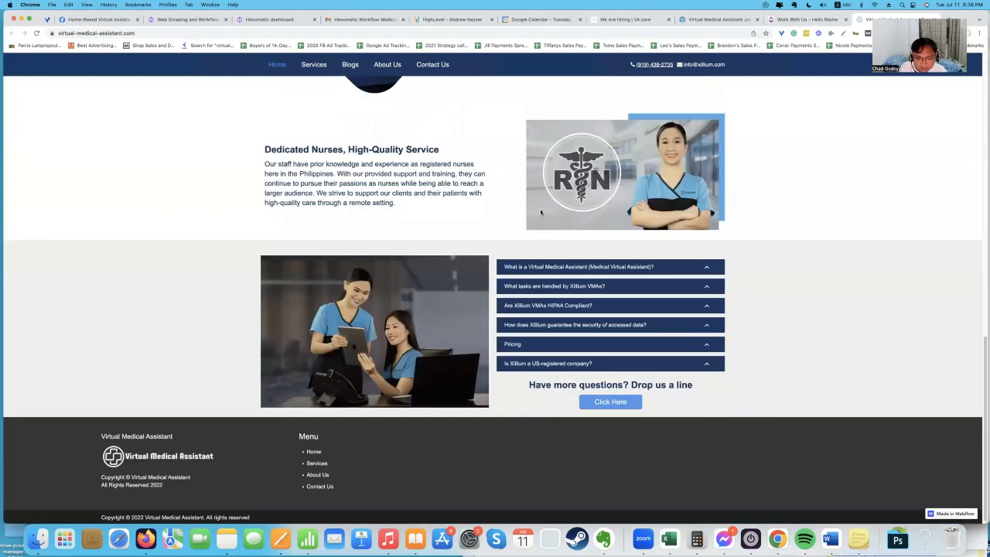
scroll(541, 211, up, 6)
scroll(543, 211, up, 2)
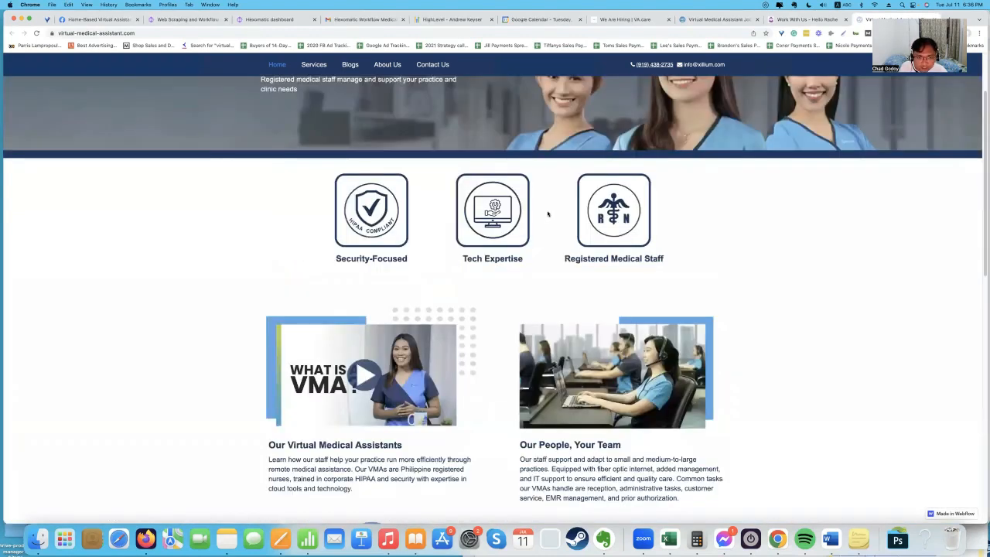
scroll(549, 212, down, 8)
scroll(548, 207, up, 12)
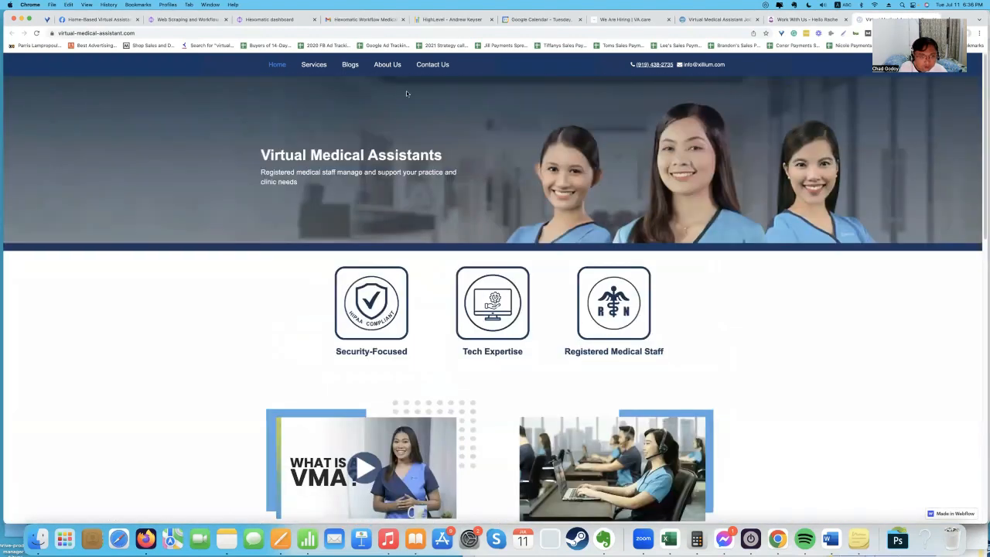
click(388, 65)
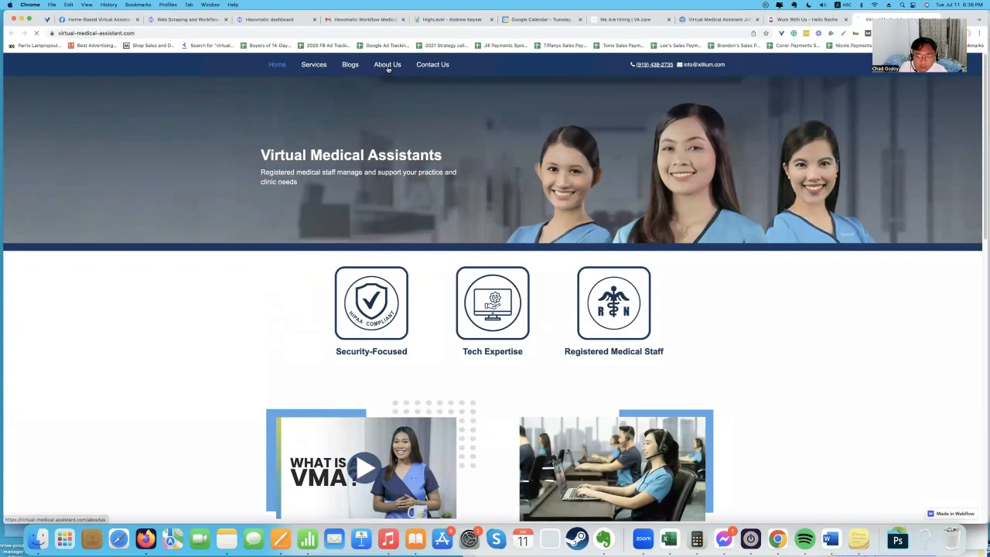
Examine the About Us page for the company description, headquarters, Philippine office locations and work culture, highlighting the location text.
scroll(540, 181, down, 2)
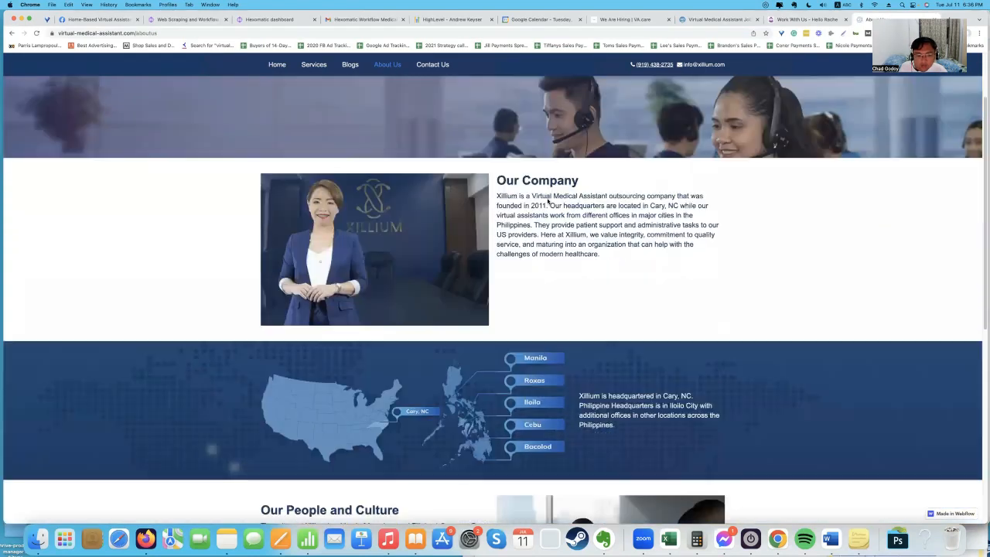
scroll(547, 200, down, 1)
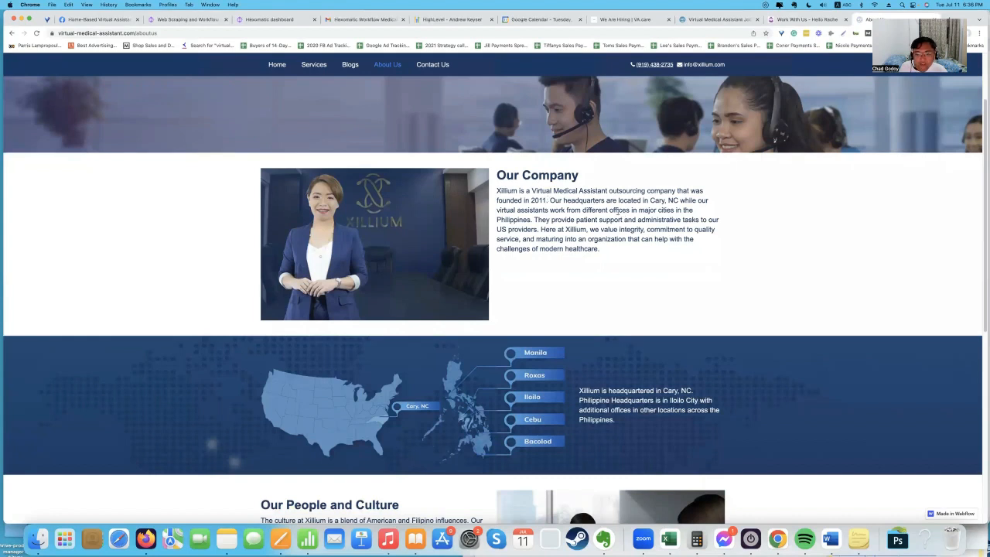
drag(532, 205, 694, 216)
drag(536, 220, 509, 219)
scroll(561, 244, down, 3)
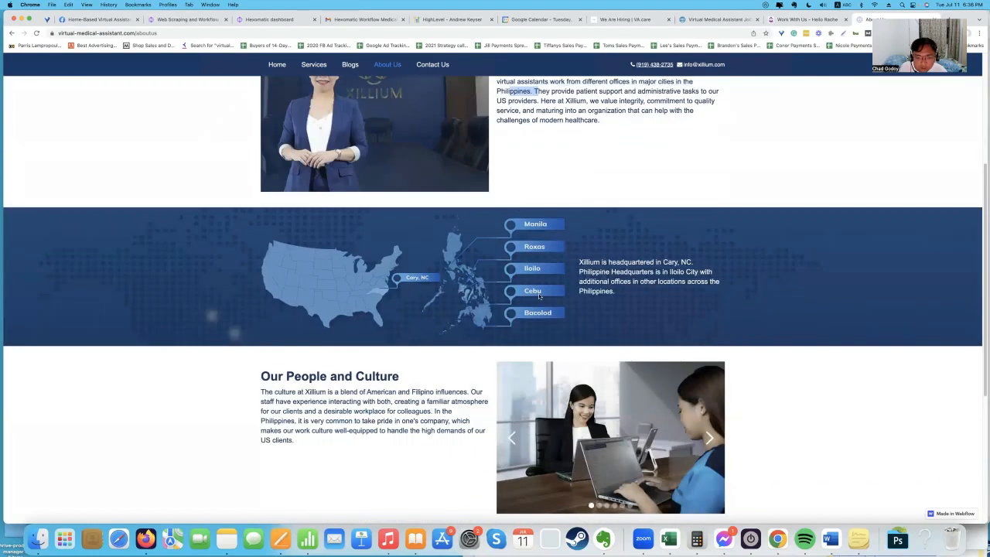
scroll(572, 303, down, 1)
scroll(572, 302, down, 5)
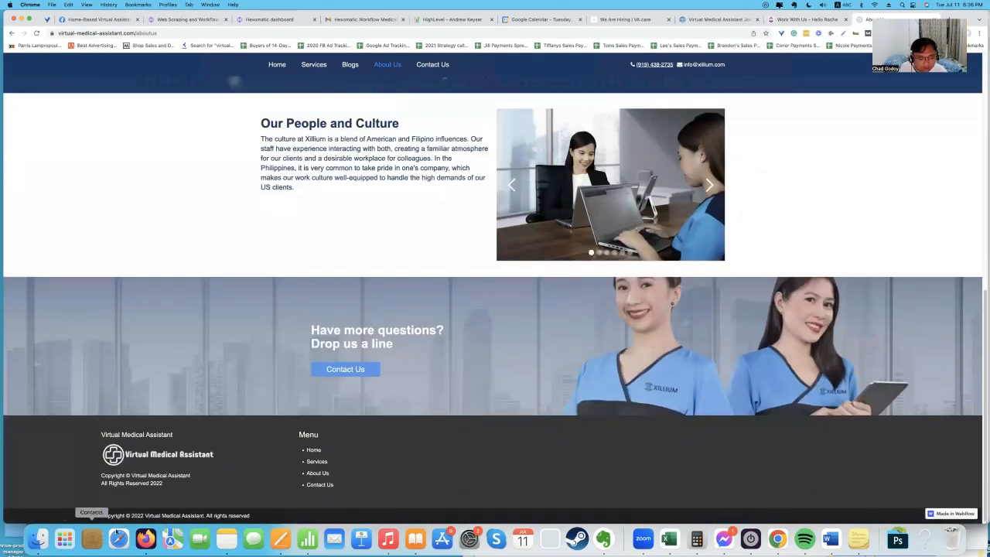
scroll(331, 355, up, 10)
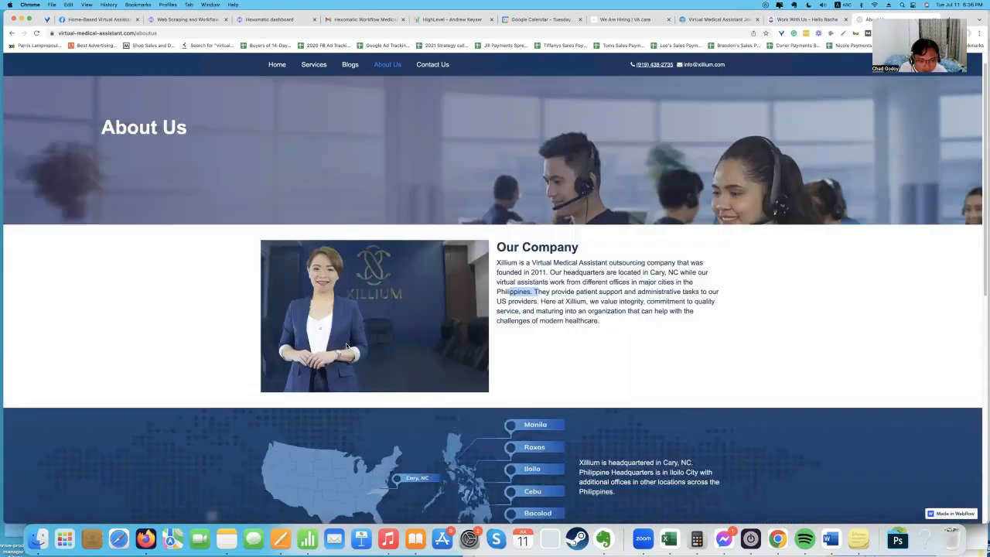
scroll(617, 347, down, 4)
drag(617, 340, 520, 263)
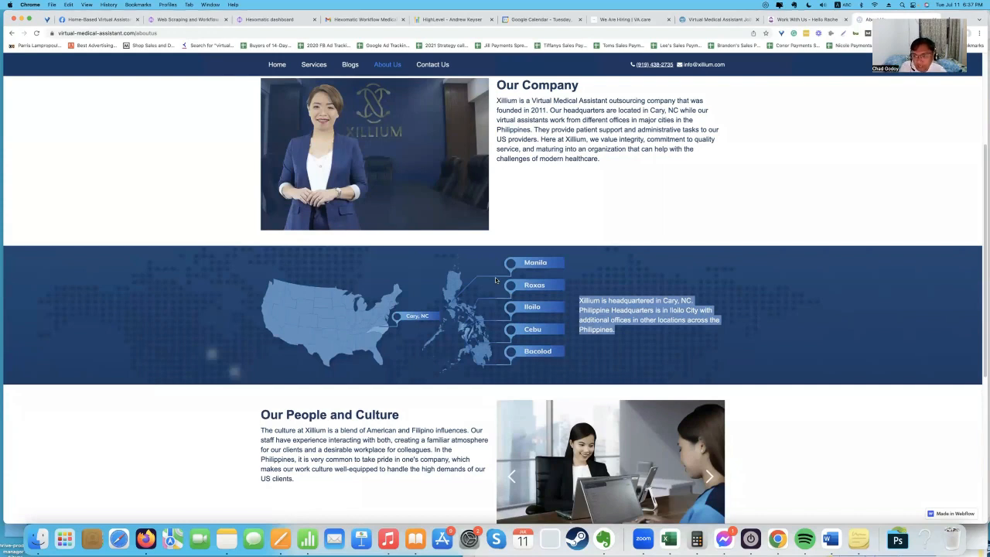
Review more of the company links in the Numbers spreadsheet's URL column, and switch back to Chrome.
click(308, 537)
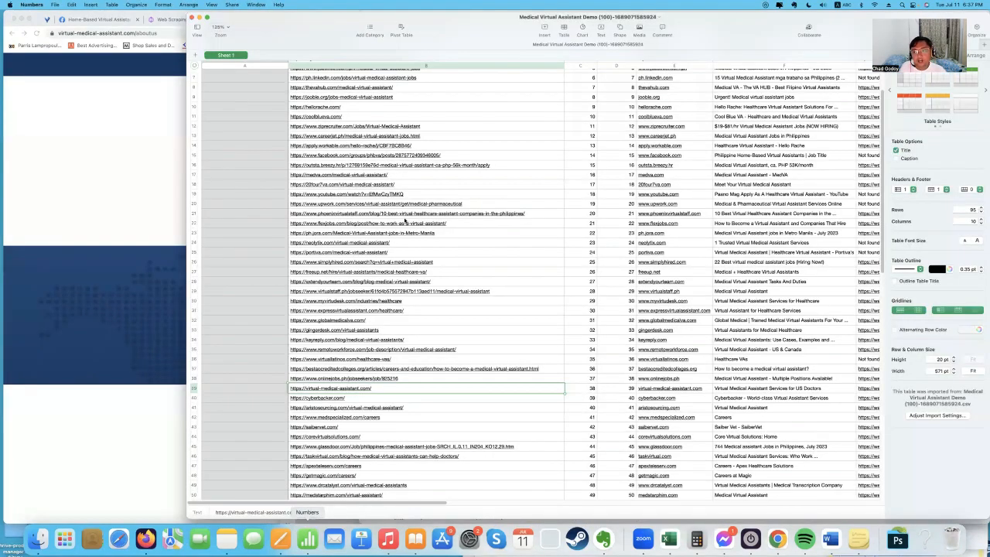
scroll(404, 221, down, 2)
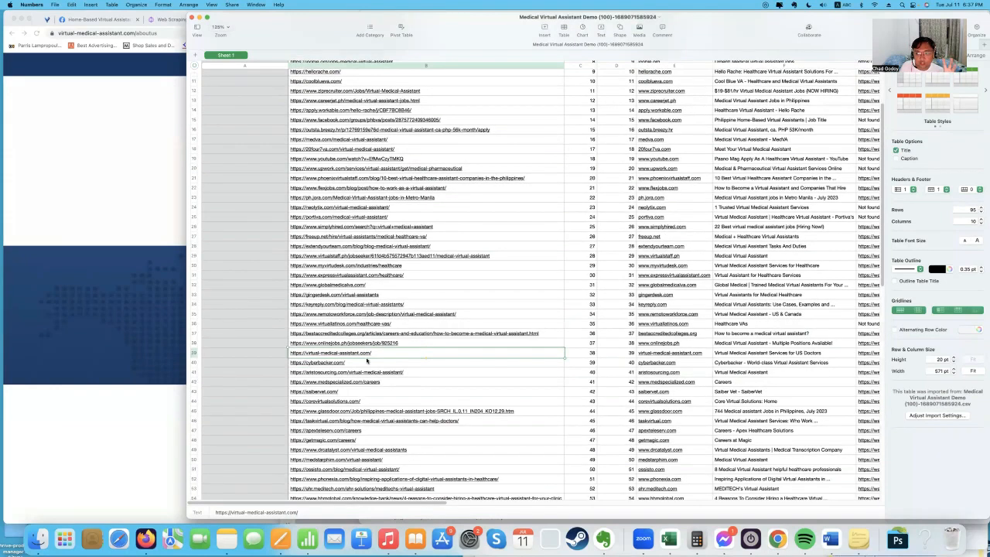
scroll(371, 356, down, 2)
click(63, 164)
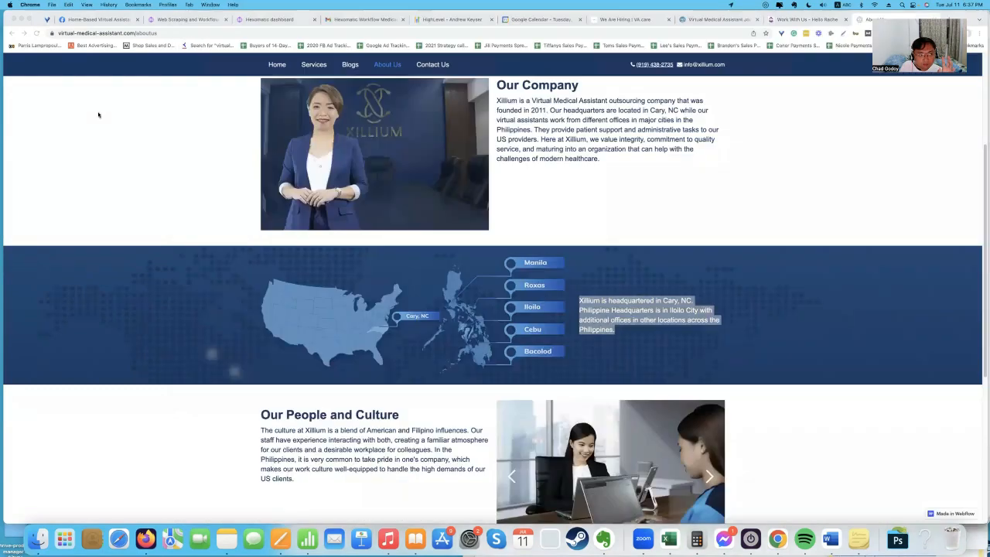
Revisit the Hexomatic site and dashboard, show all ready-to-use workflow templates, and browse the available scraping and lead templates.
click(208, 24)
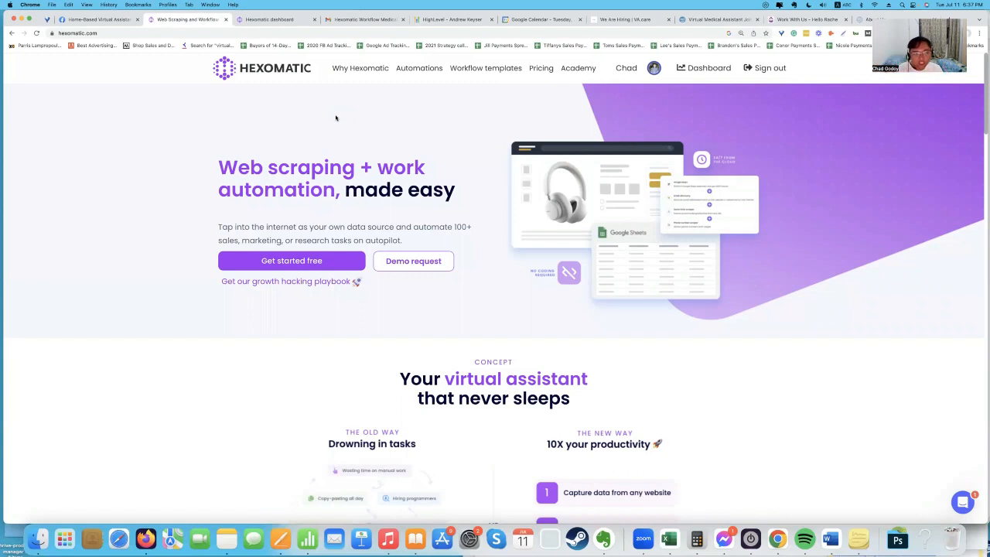
click(291, 23)
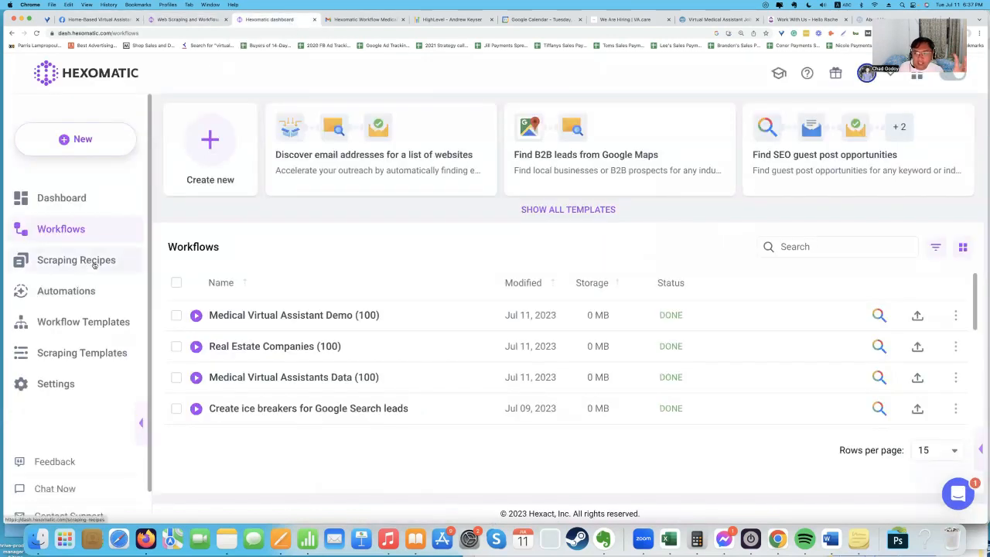
click(532, 215)
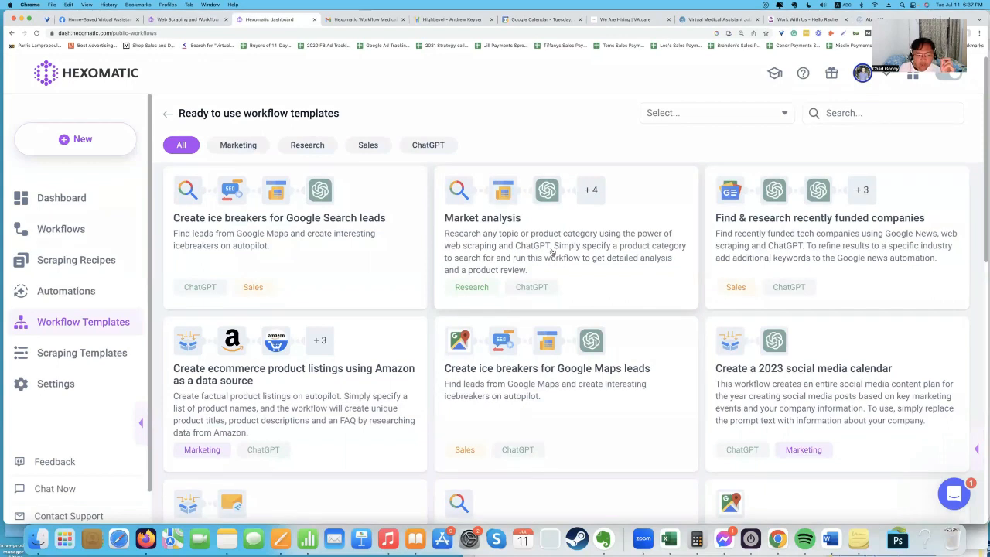
scroll(552, 251, down, 3)
scroll(553, 252, up, 2)
scroll(555, 253, up, 1)
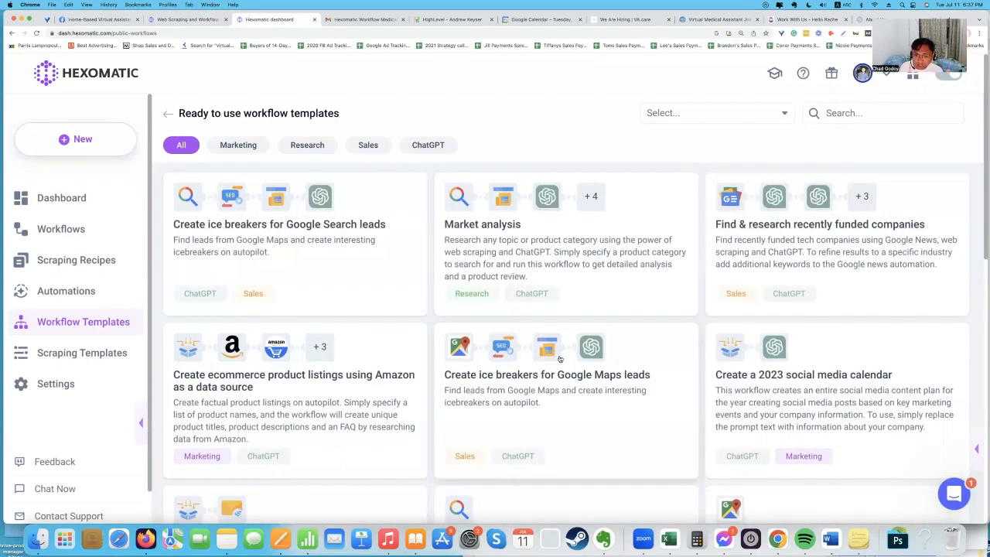
scroll(561, 359, down, 2)
scroll(486, 263, down, 1)
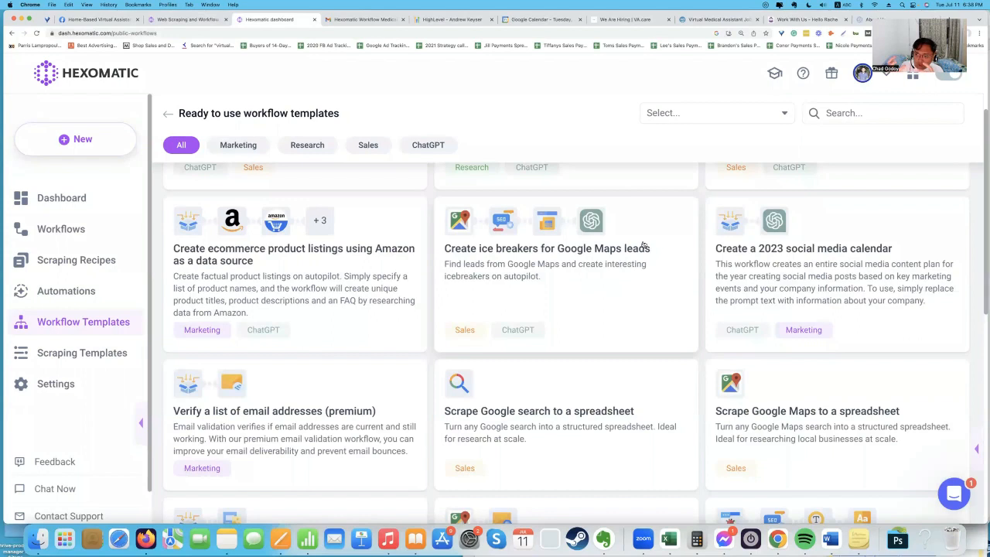
Examine the rest of the ready-to-use workflow templates, including the email verification, B2B lead, SEO, affiliate, influencer and accessibility audit ones, and return to the first templates.
scroll(634, 240, down, 3)
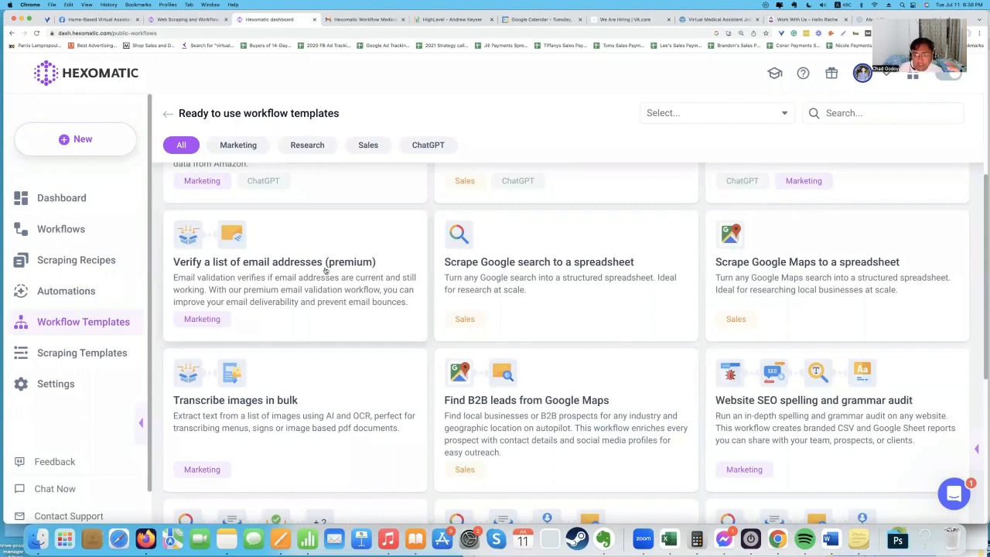
scroll(325, 270, down, 5)
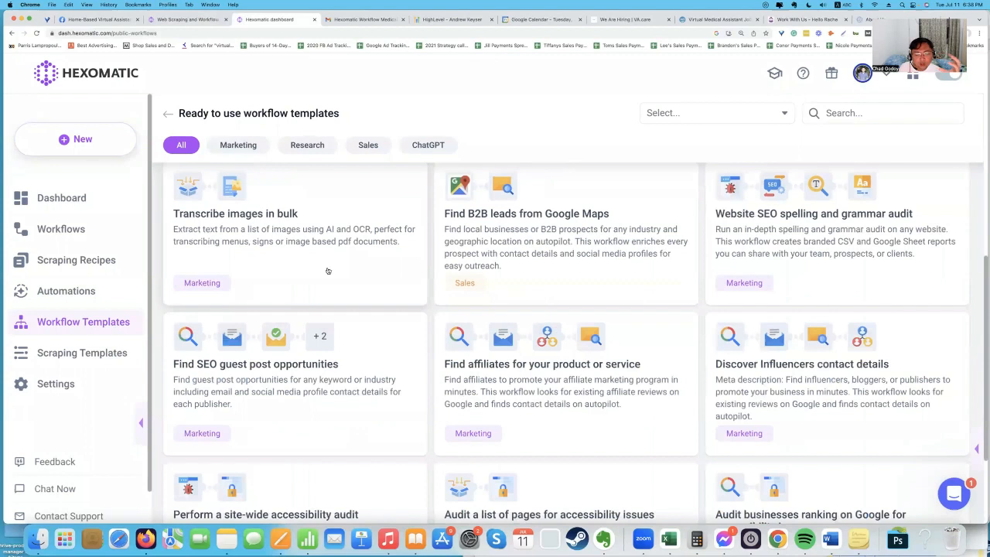
scroll(327, 269, down, 3)
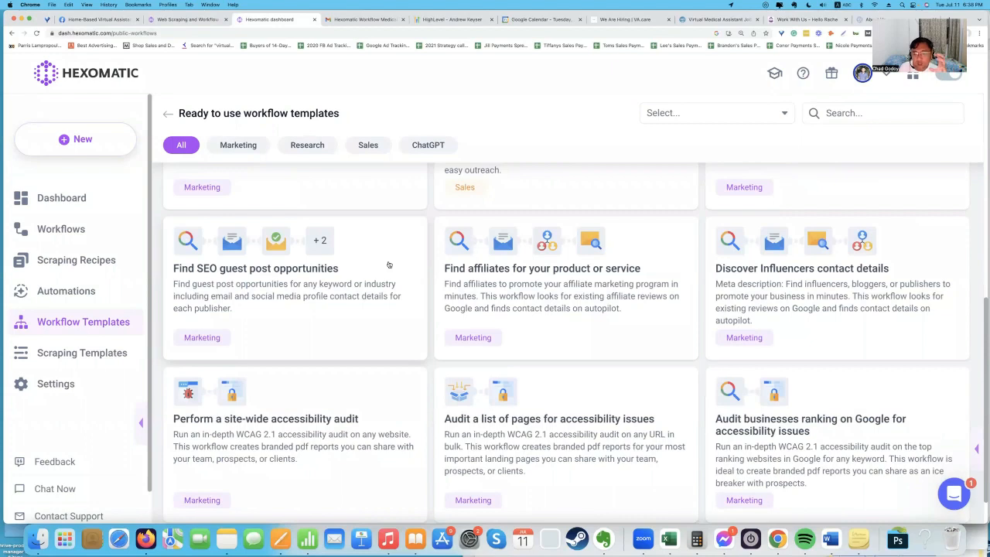
scroll(430, 264, down, 1)
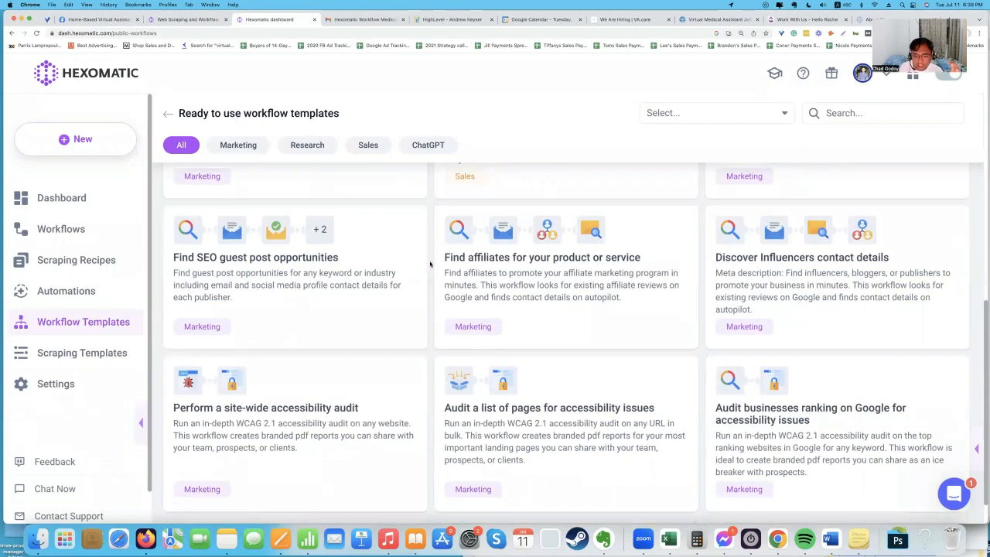
scroll(430, 265, down, 2)
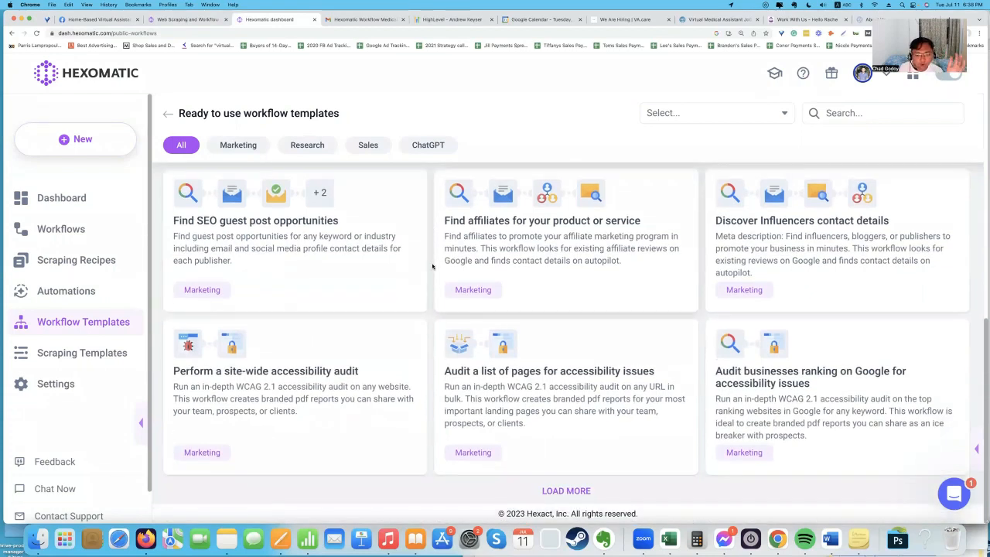
scroll(437, 267, up, 5)
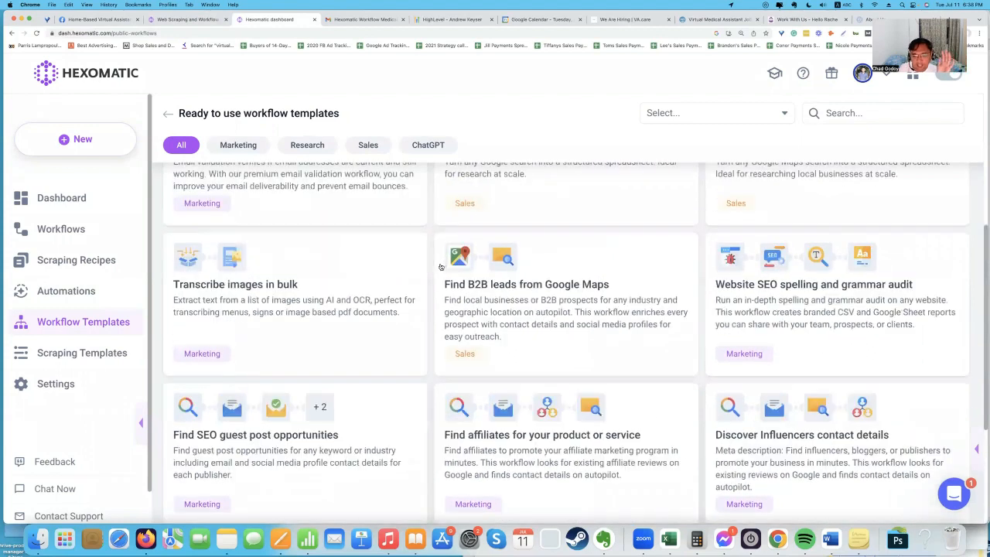
scroll(440, 267, up, 4)
scroll(444, 267, up, 6)
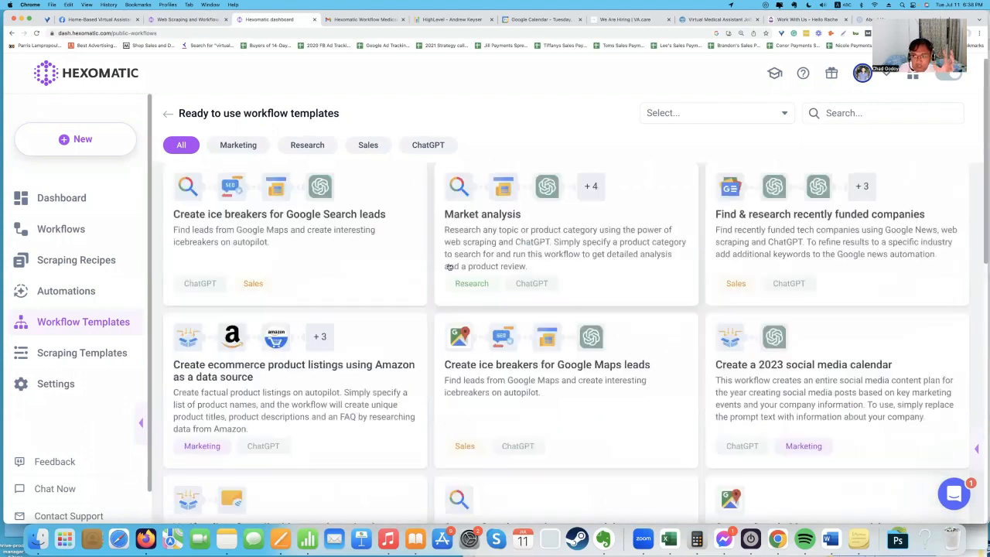
scroll(441, 259, up, 1)
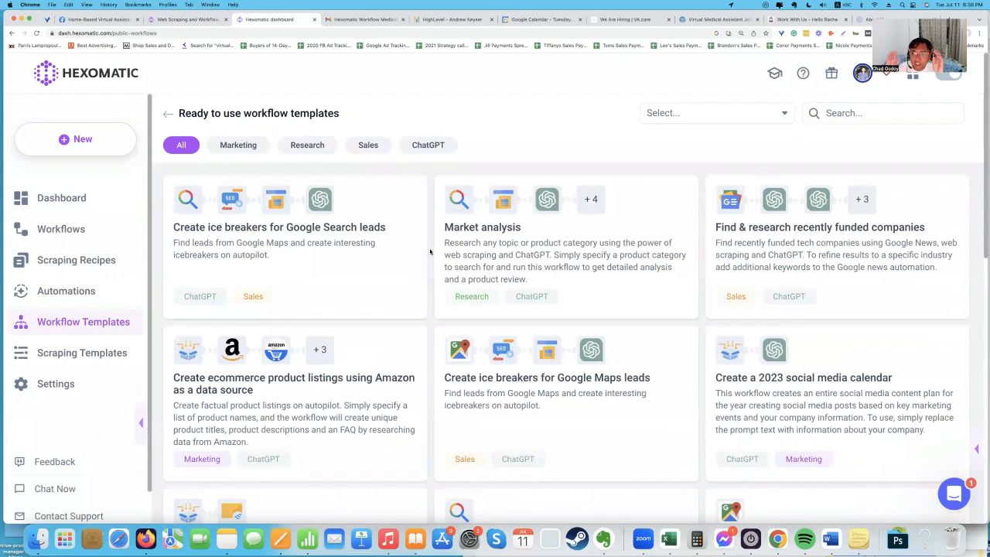